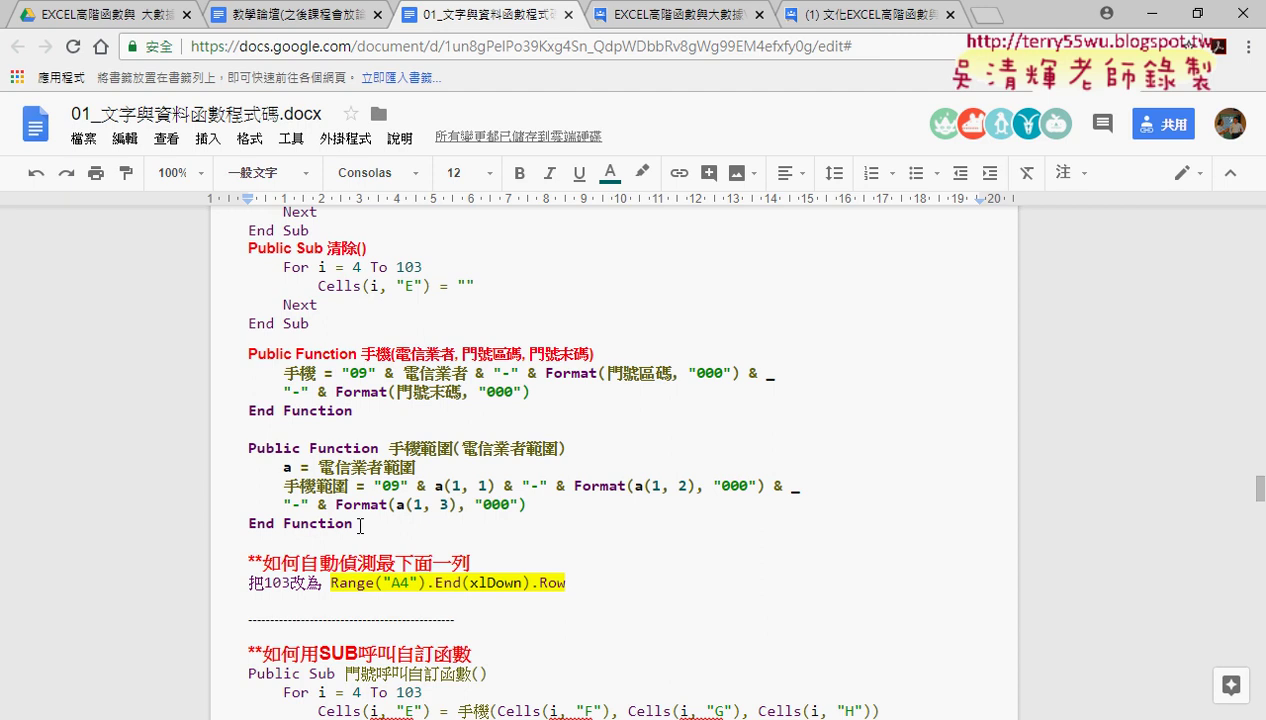
Select the 手機 and 手機範圍 function code in Google Docs, then minimize Chrome to reveal Excel
left_click_drag(355, 523, 236, 356)
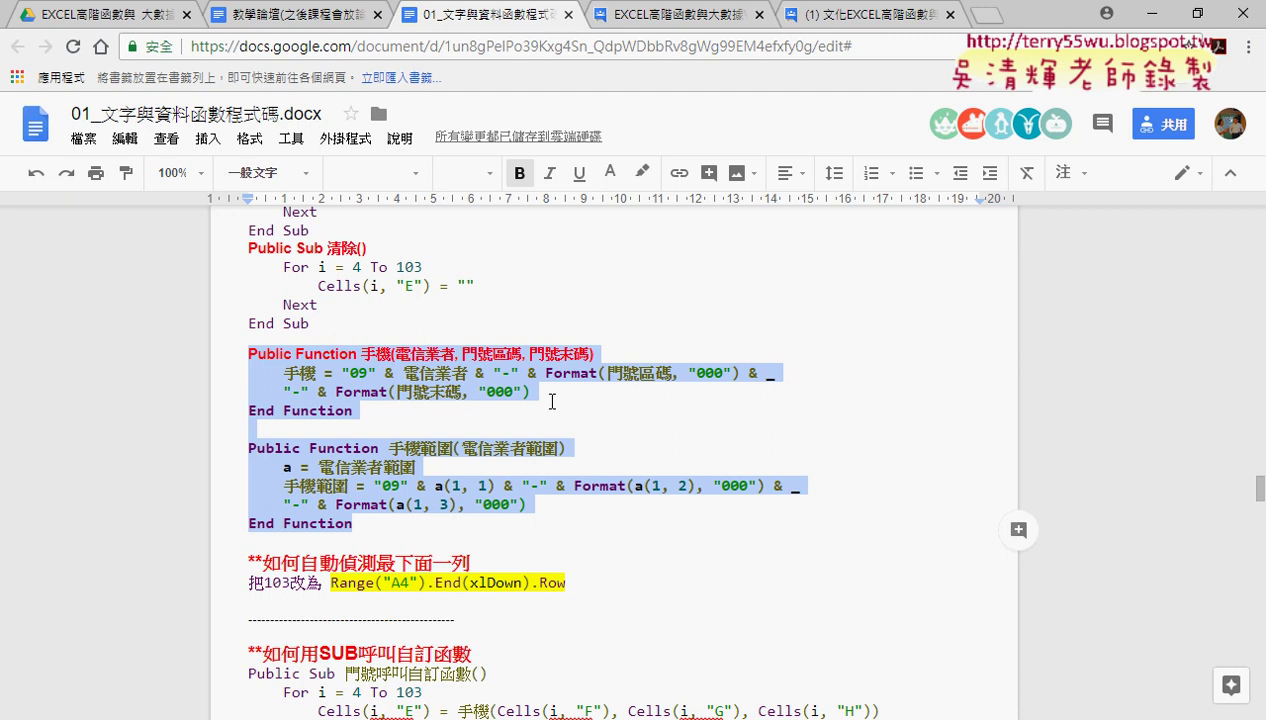
left_click(1156, 14)
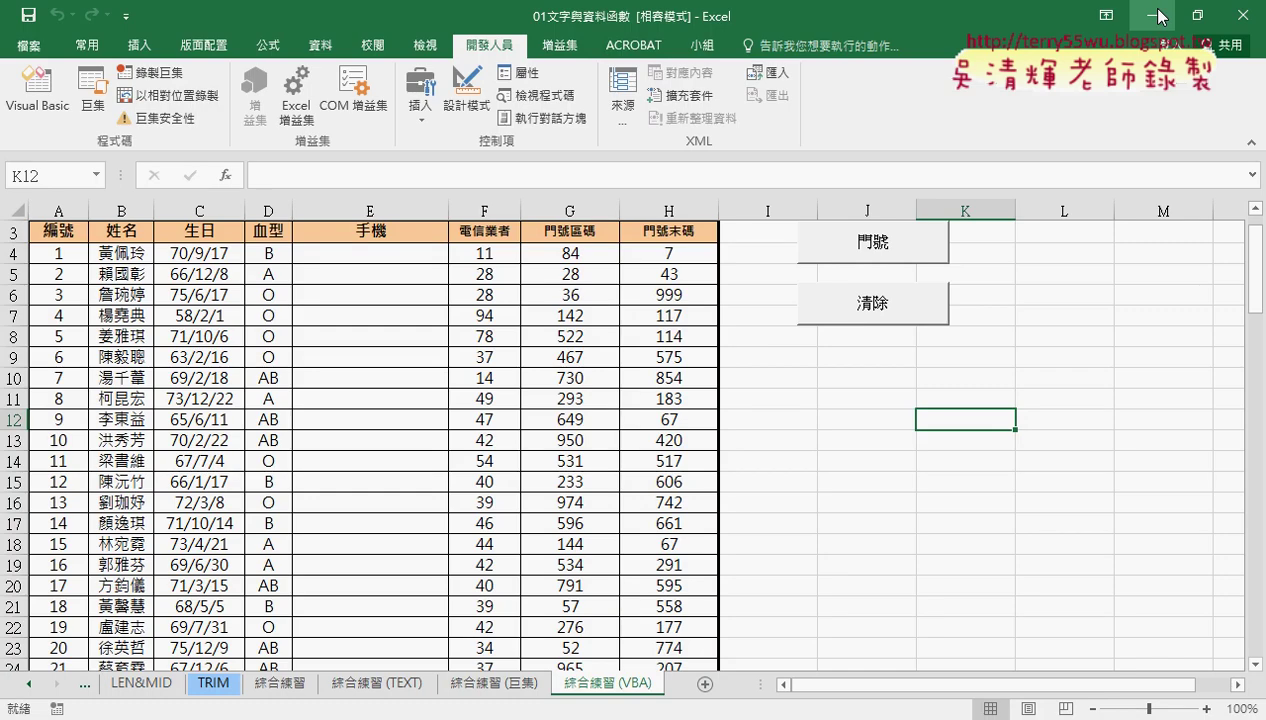
left_click(349, 255)
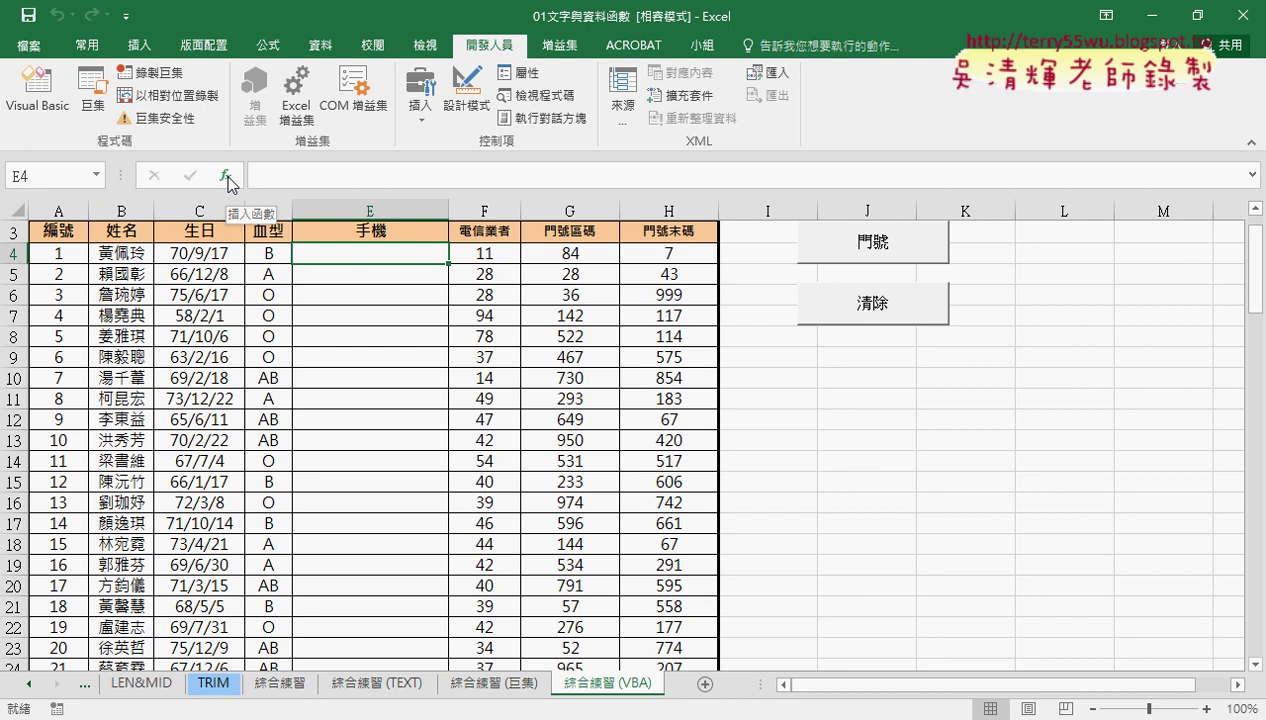
left_click(228, 180)
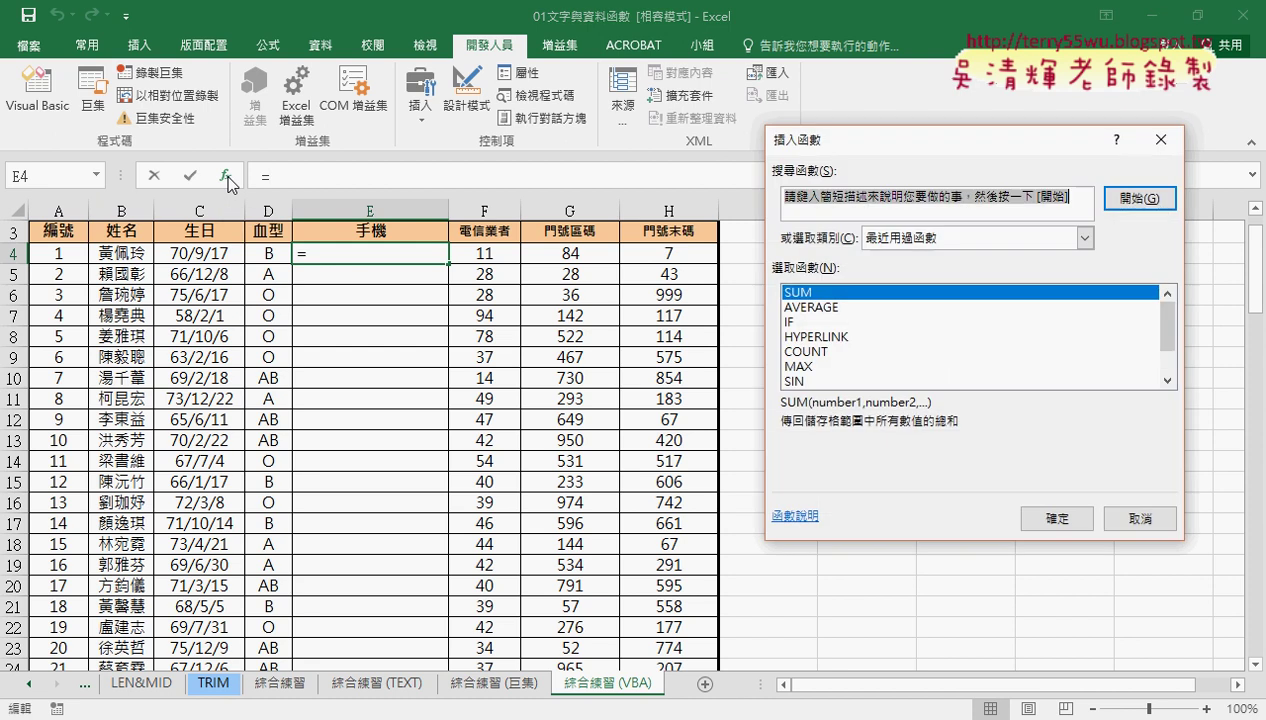
left_click(947, 240)
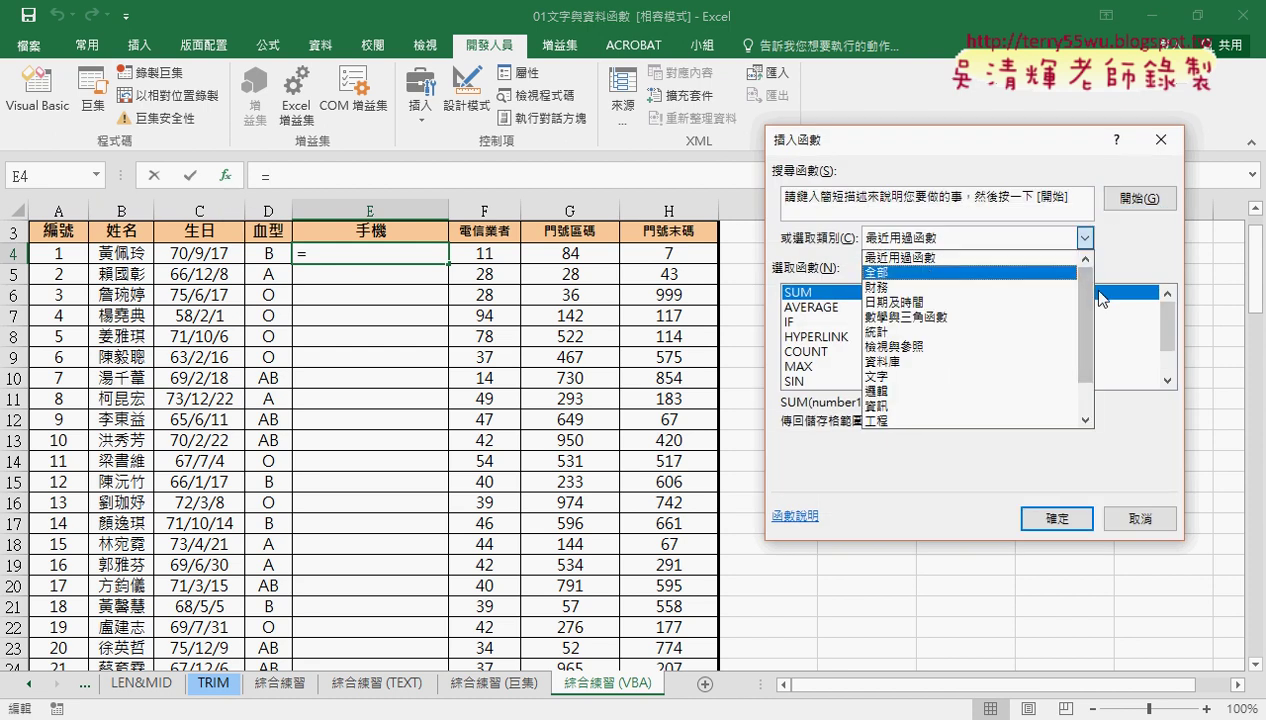
scroll(1098, 296, "down", 1)
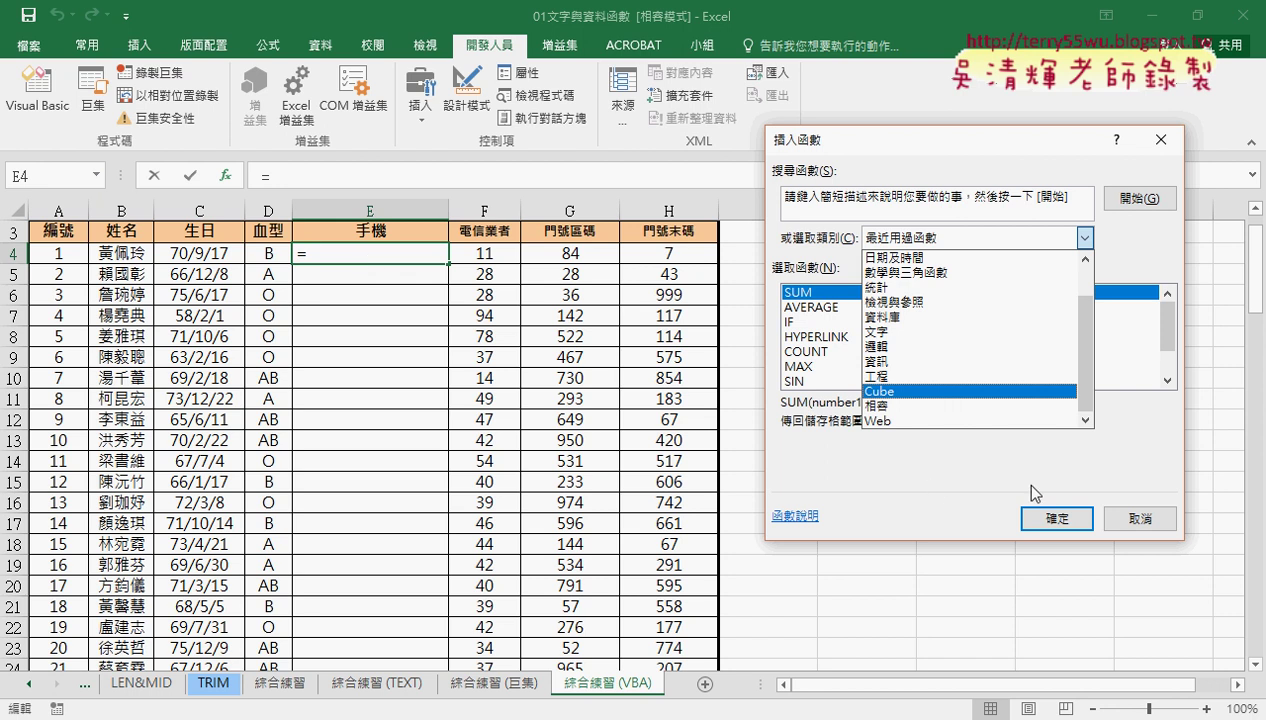
left_click(1120, 518)
left_click(1120, 518)
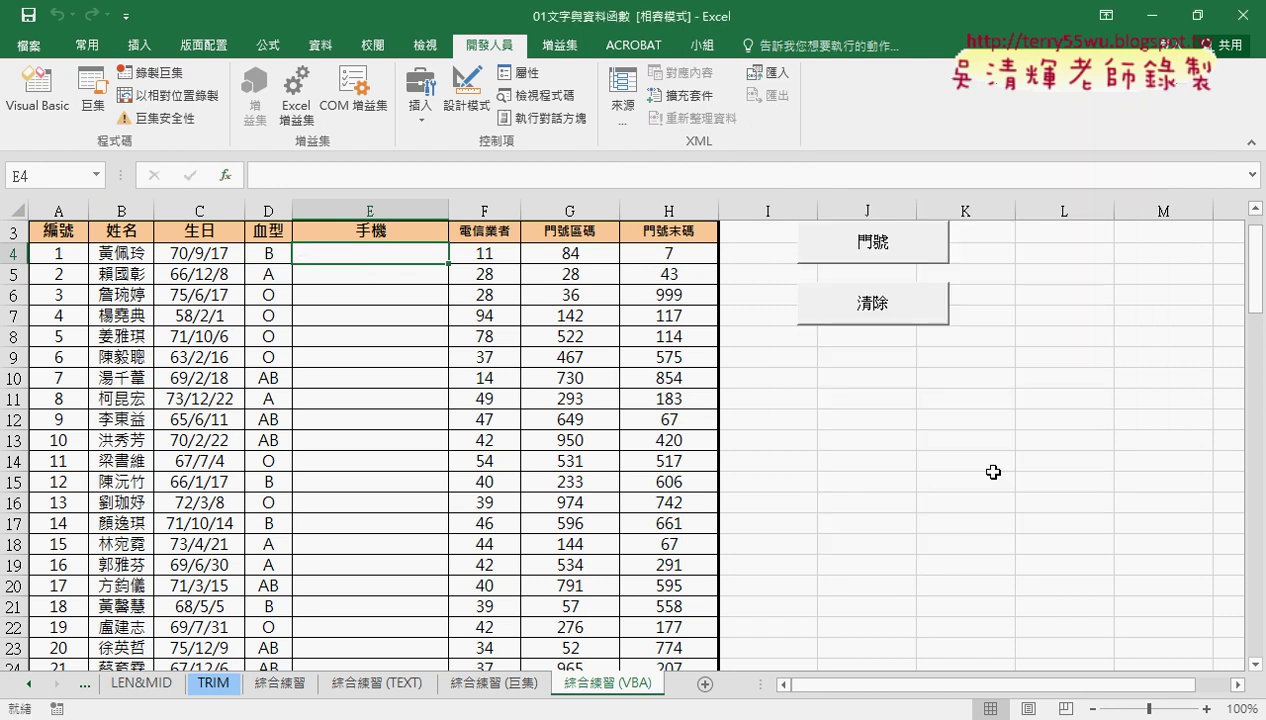
Open Module1 in the VBA Editor and start Insert > Procedure below the last End Sub
left_click(62, 108)
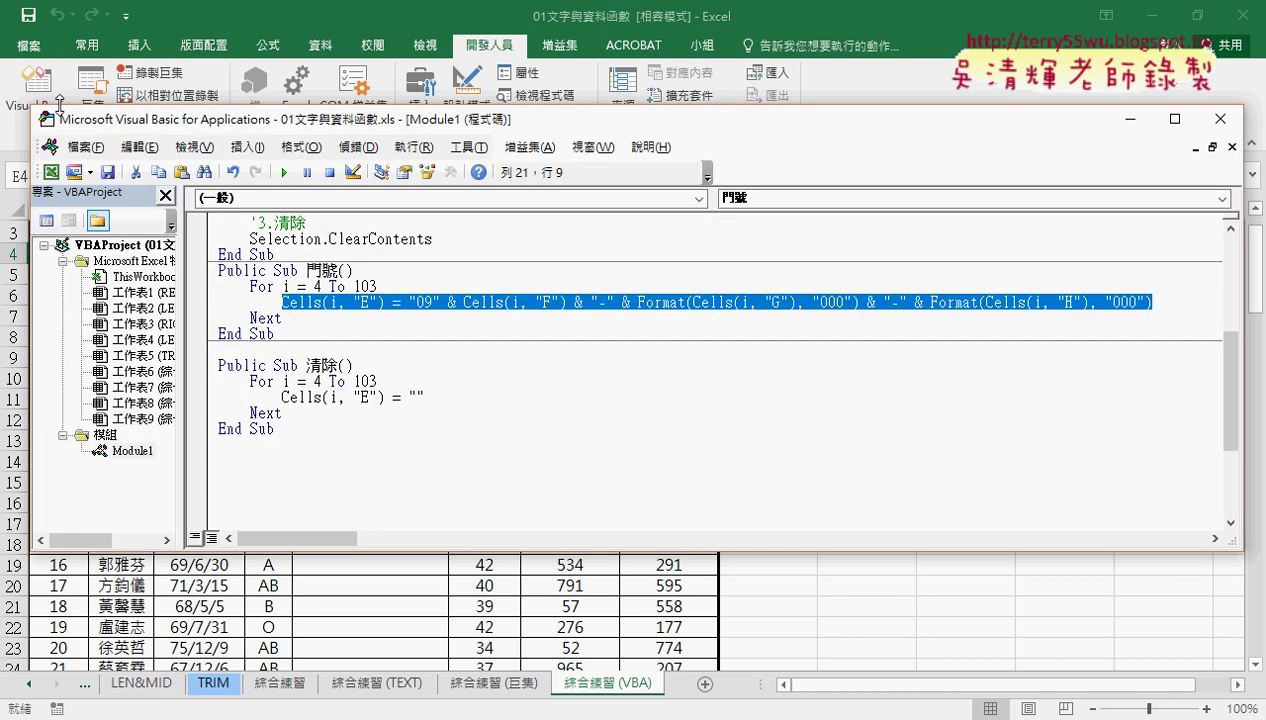
left_click_drag(197, 120, 373, 70)
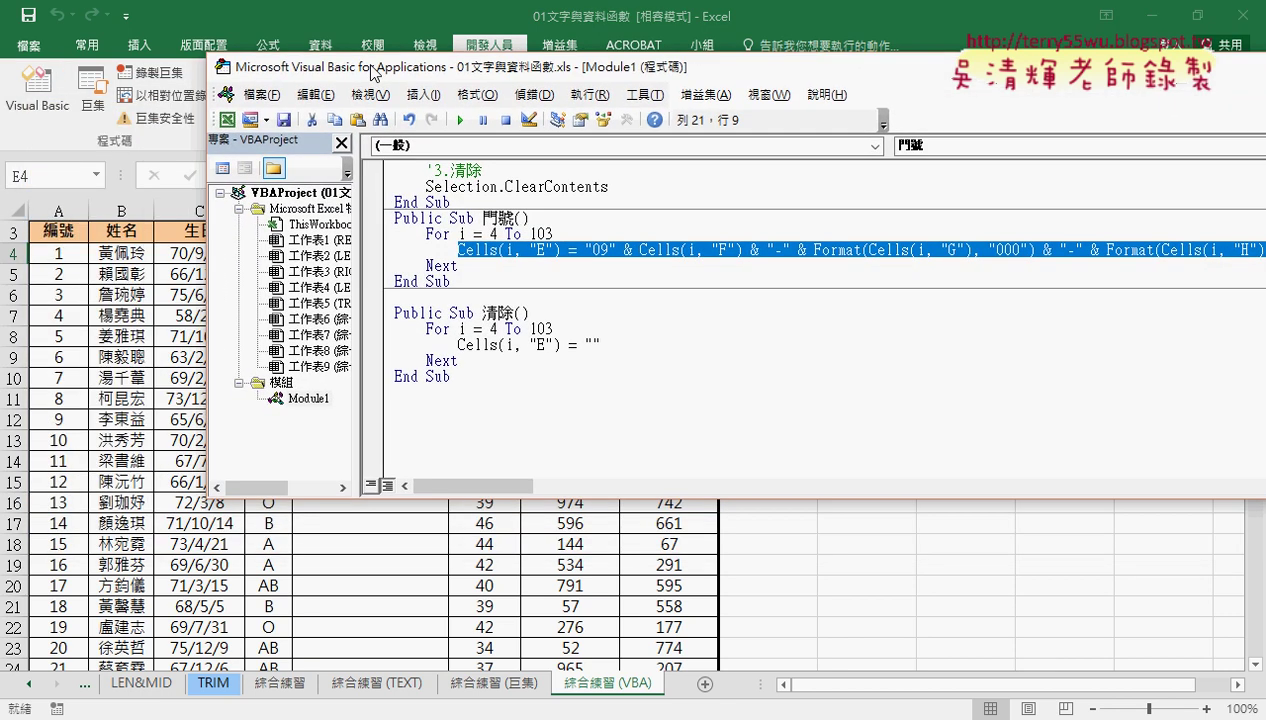
left_click(433, 392)
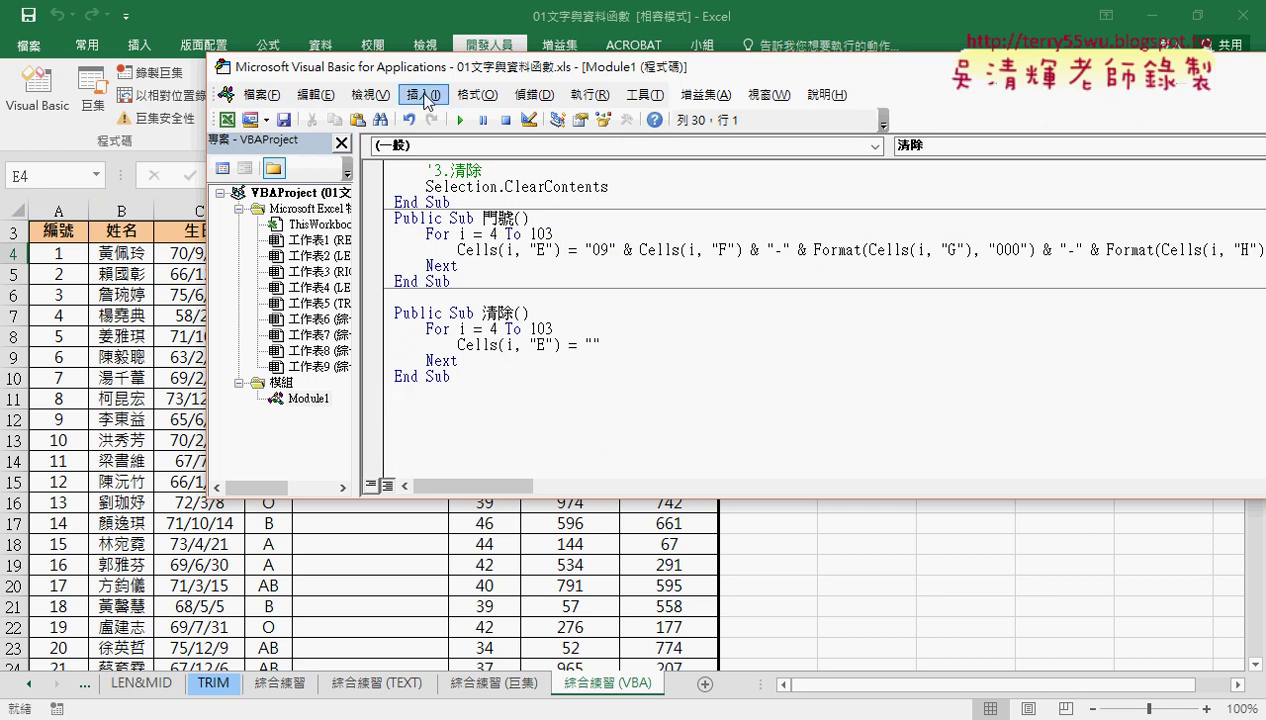
left_click(427, 97)
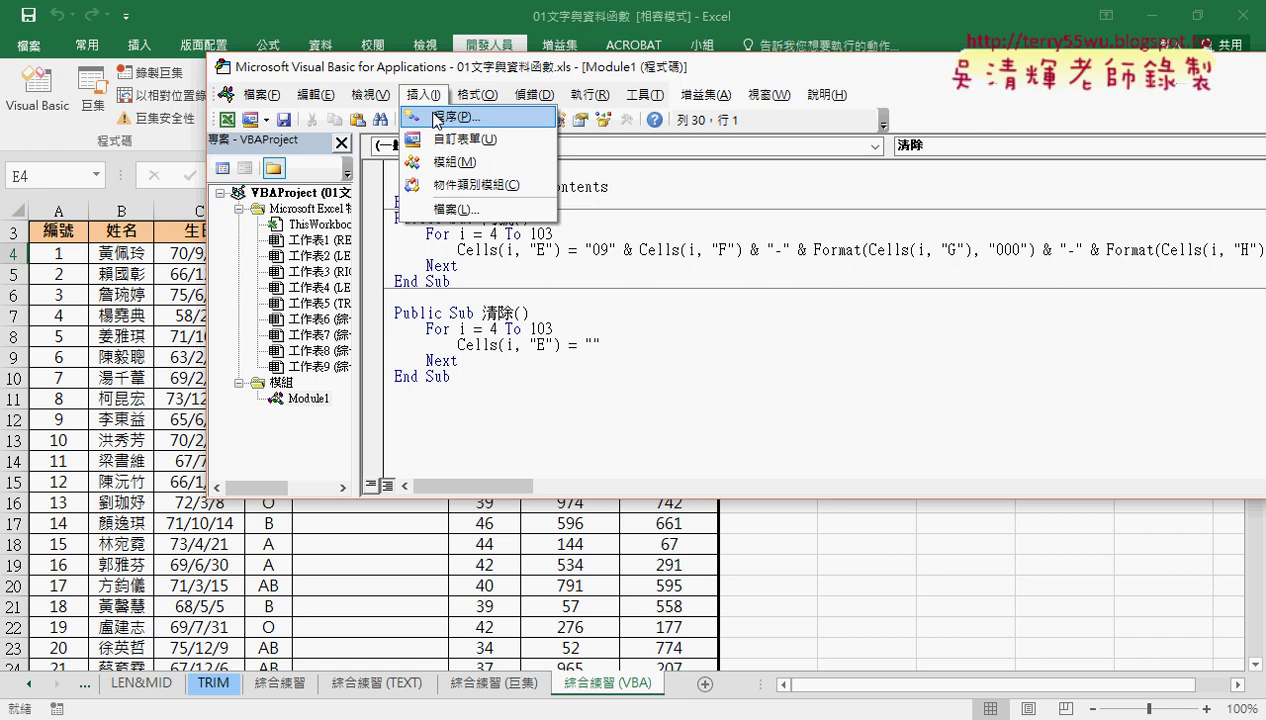
left_click(438, 118)
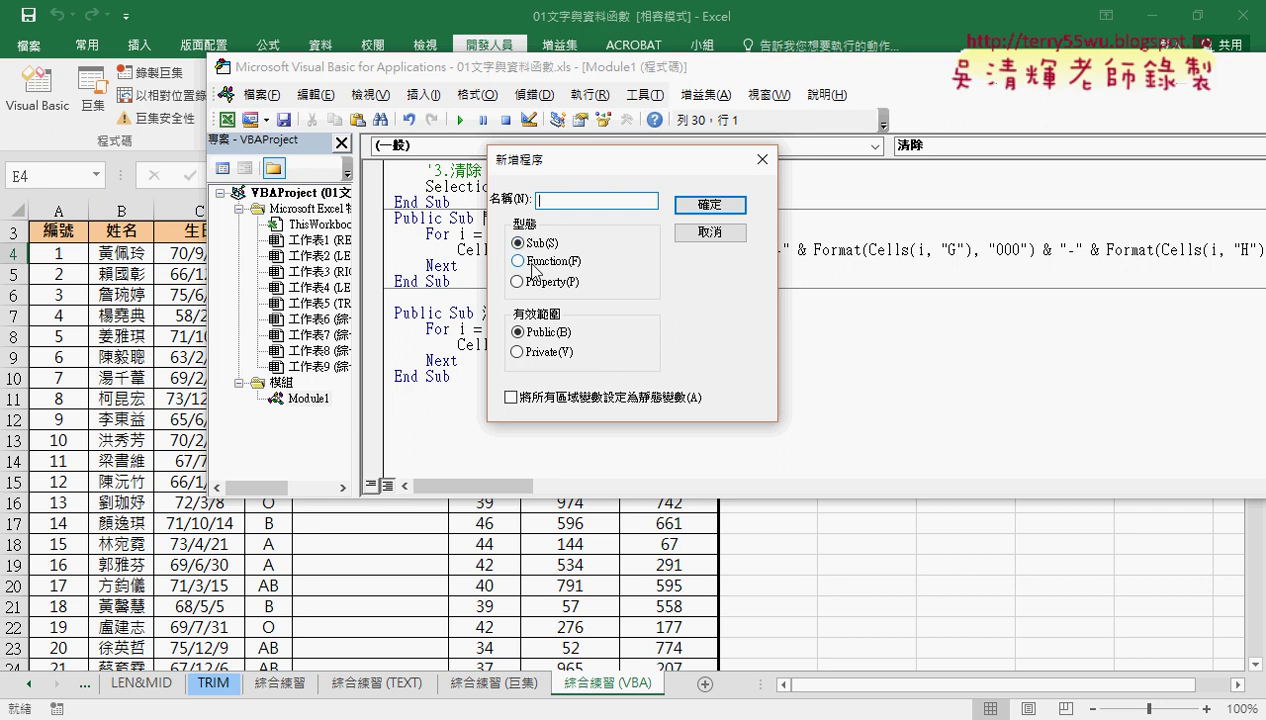
Create a Public Function named 手機 in the Add Procedure dialog
left_click(534, 266)
left_click(611, 197)
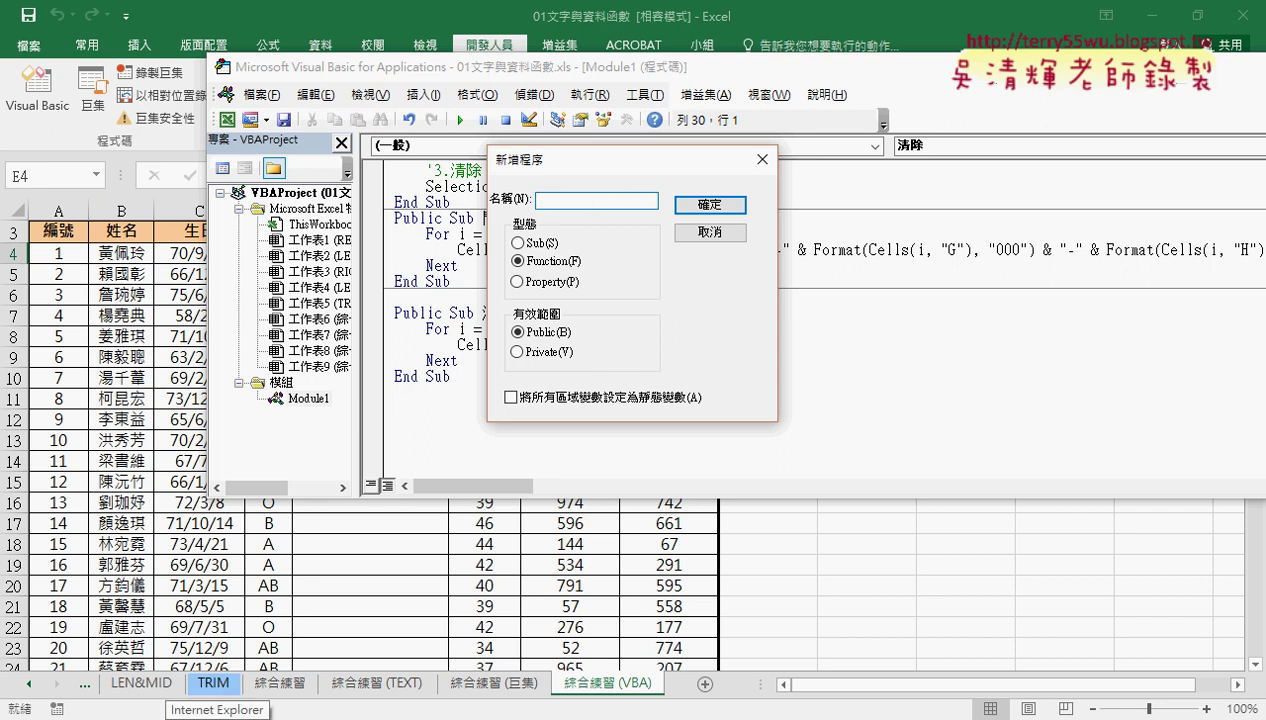
type("ㄕㄡˇ")
type("ㄐㄧ")
key("space")
key("Return")
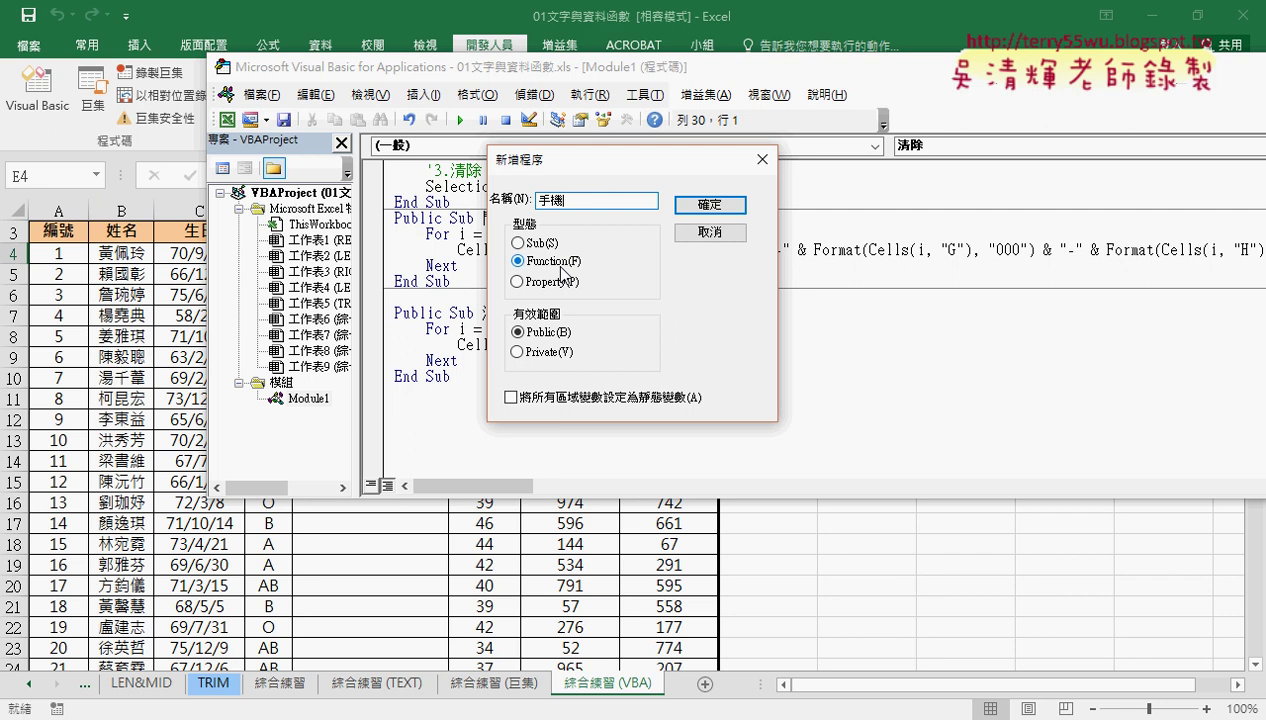
left_click(700, 208)
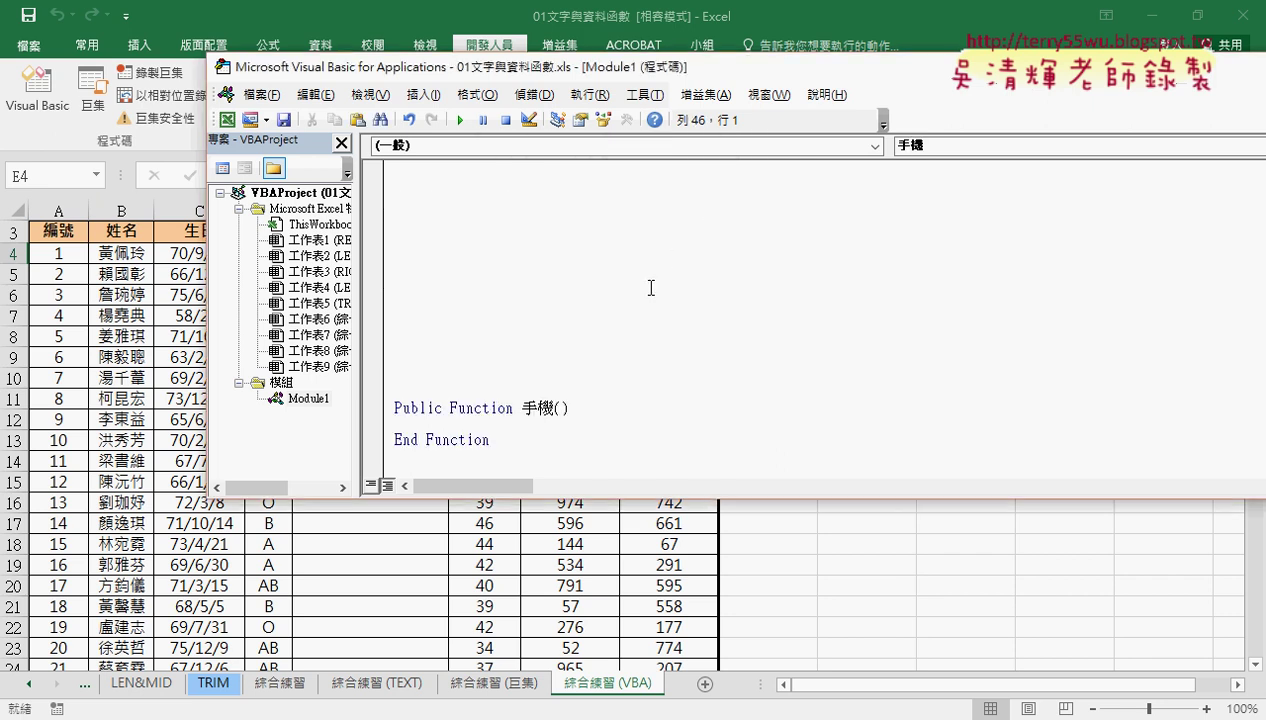
Delete the blank lines above Public Function 手機
mouse_move(400, 362)
left_mouse_down()
mouse_move(401, 328)
mouse_move(401, 365)
left_mouse_up()
key("Delete")
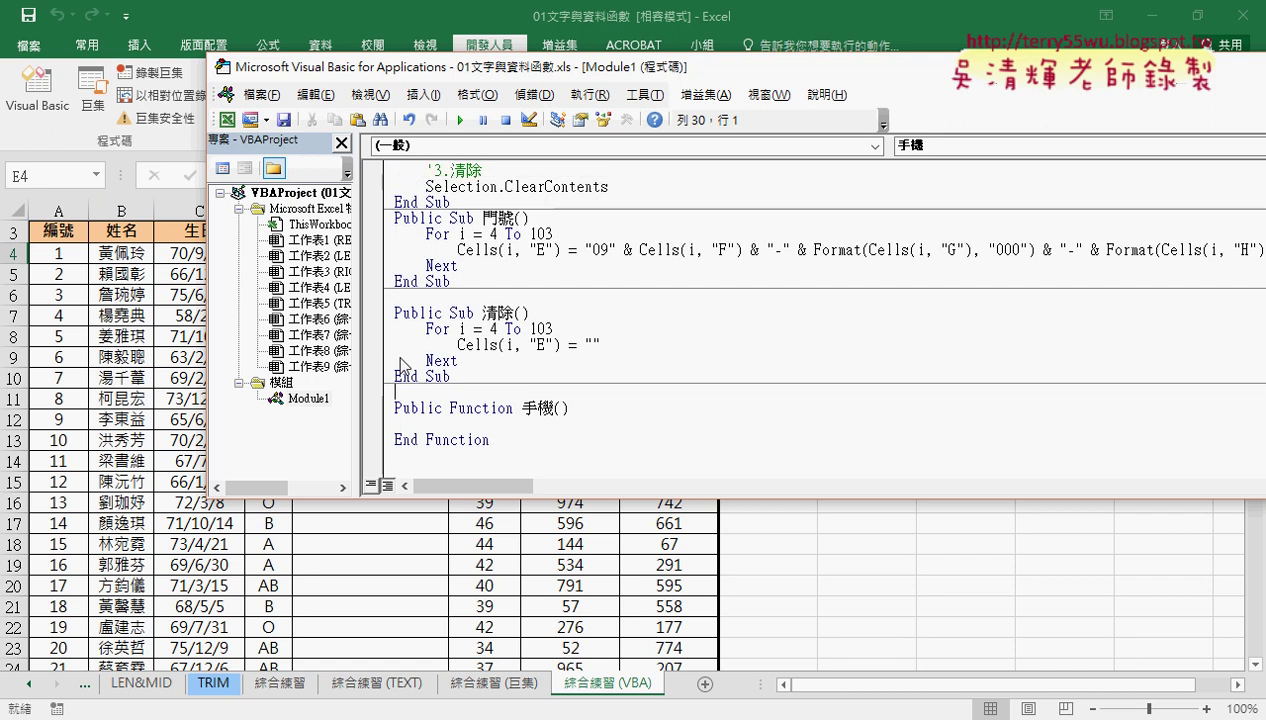
scroll(405, 367, "up", 3)
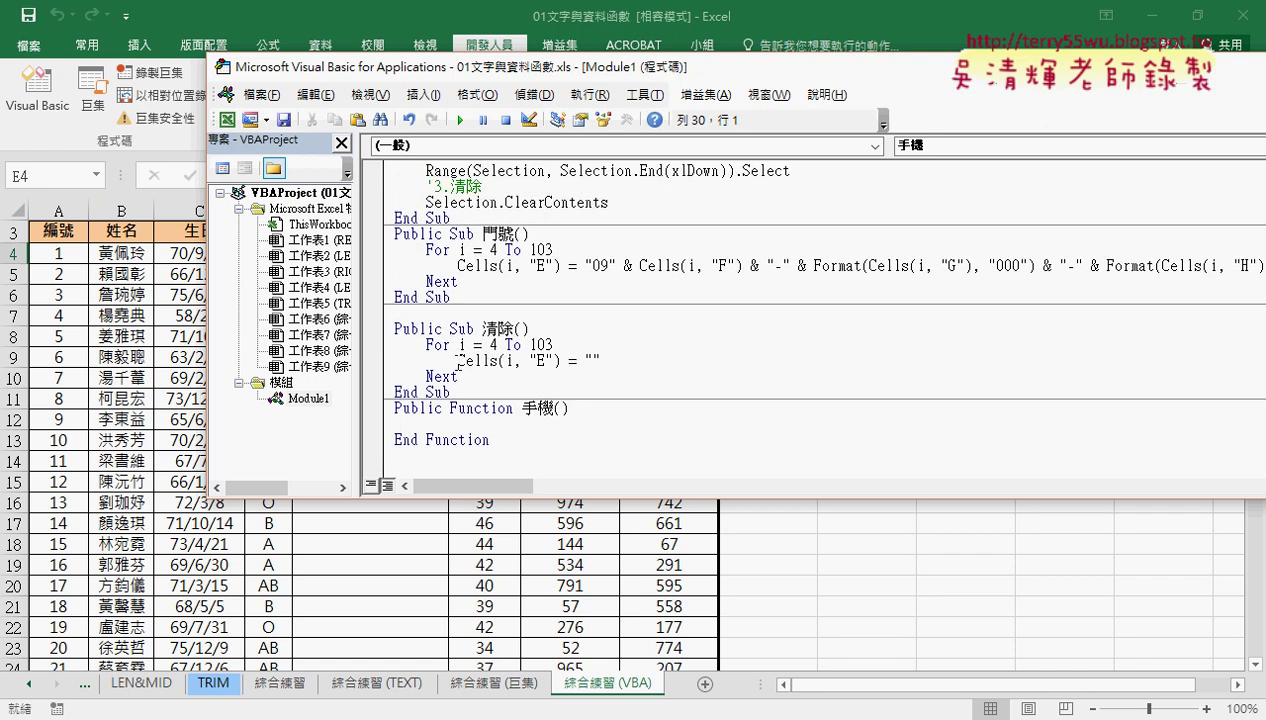
Select parts of the 手機 and 門號 declarations: the Function keyword, the name 手機, and the Sub keyword
left_click_drag(449, 408, 510, 408)
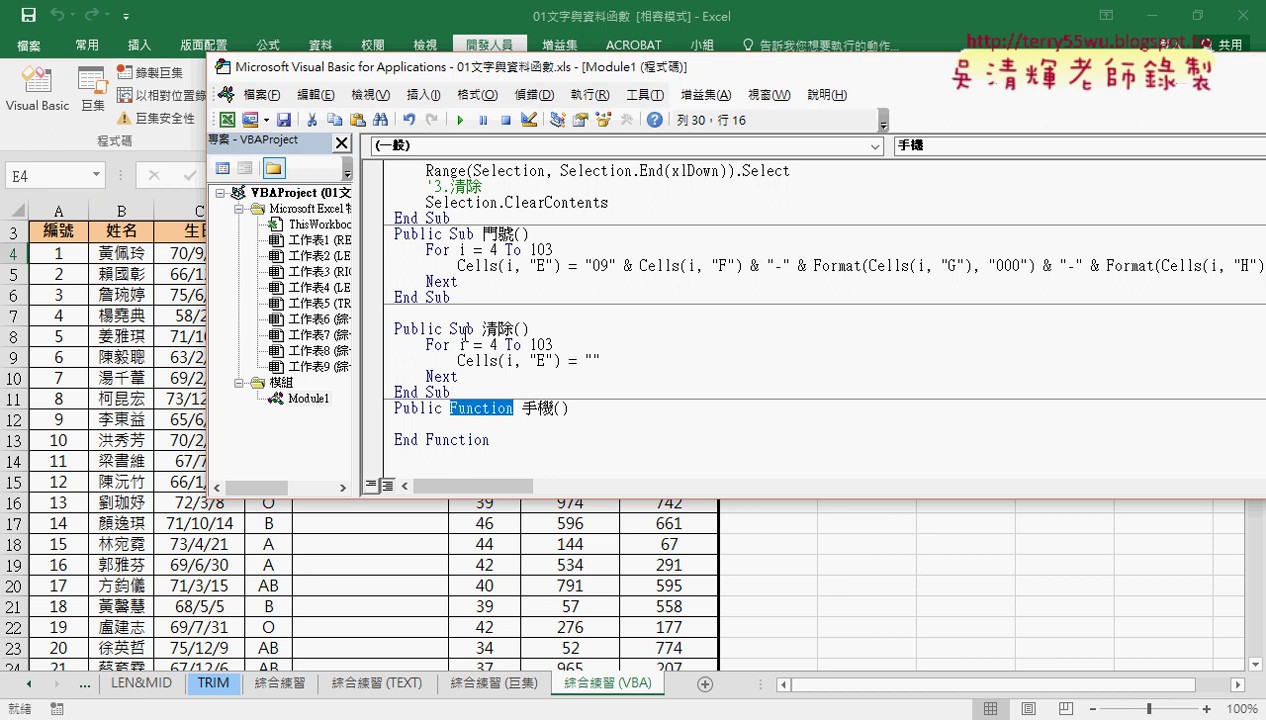
key("Up")
key("Up")
key("Up")
left_click(479, 408)
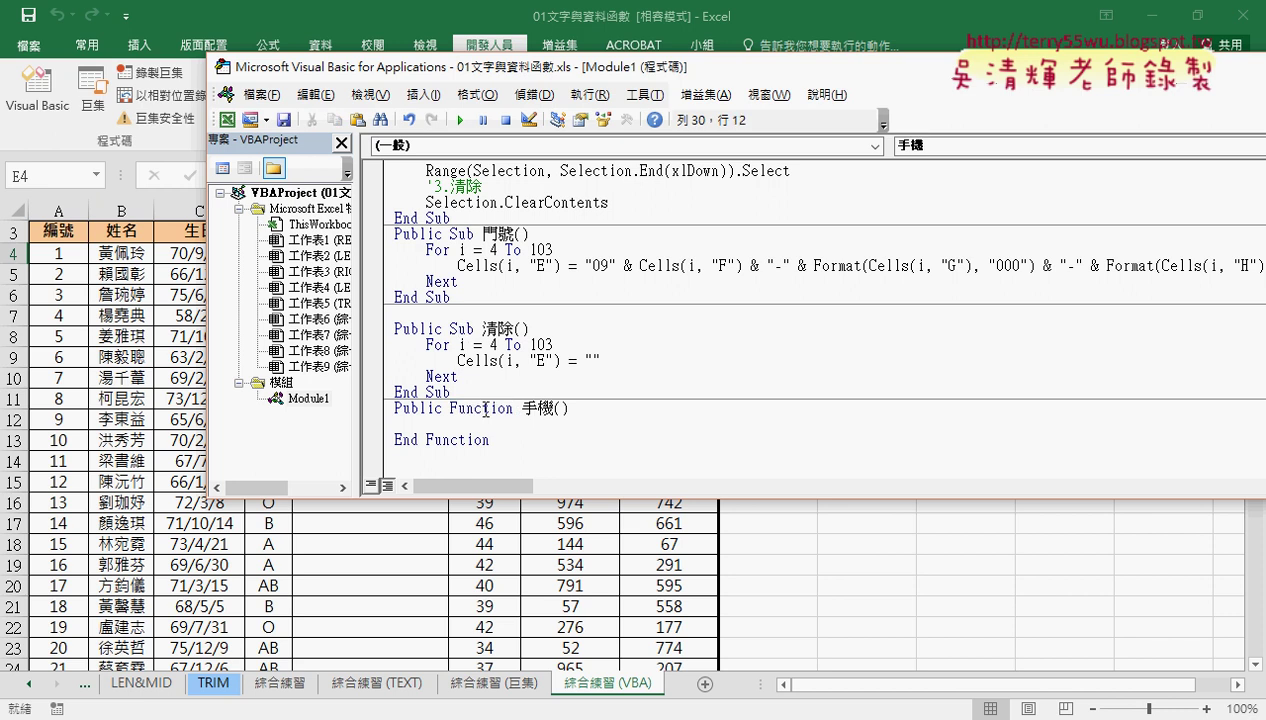
left_click(521, 408)
double_click(528, 408)
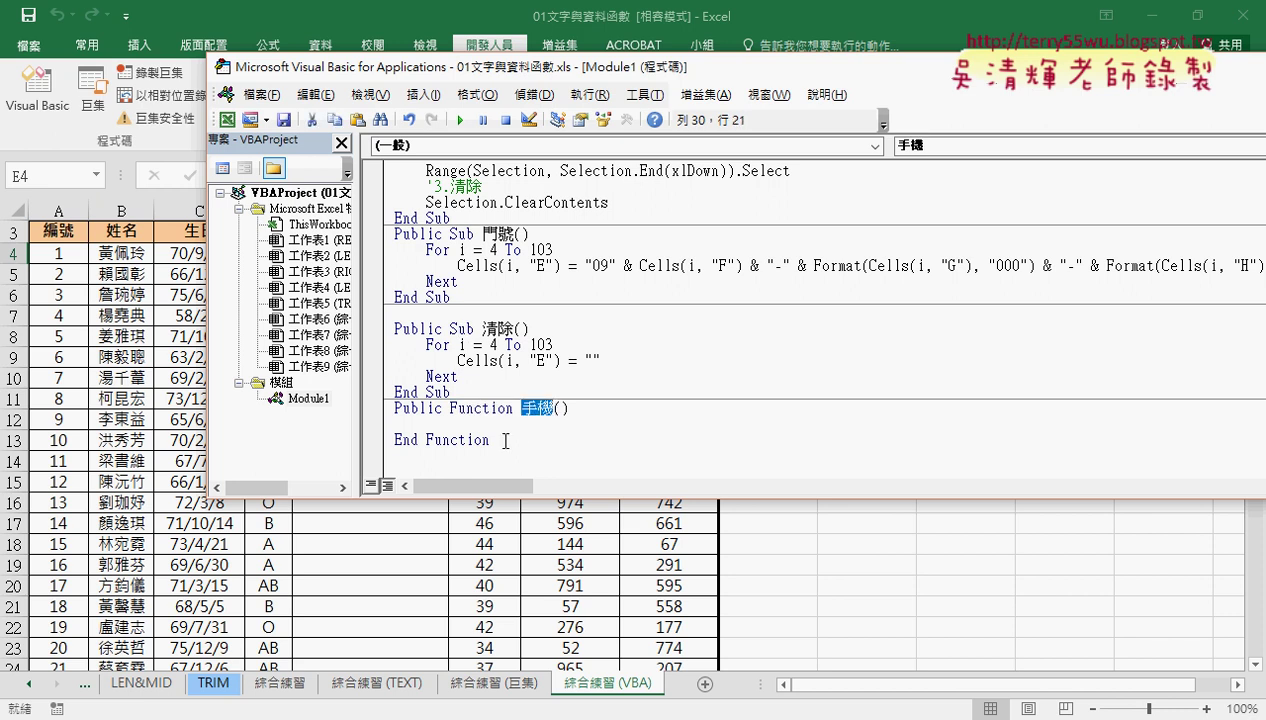
left_click_drag(500, 440, 395, 412)
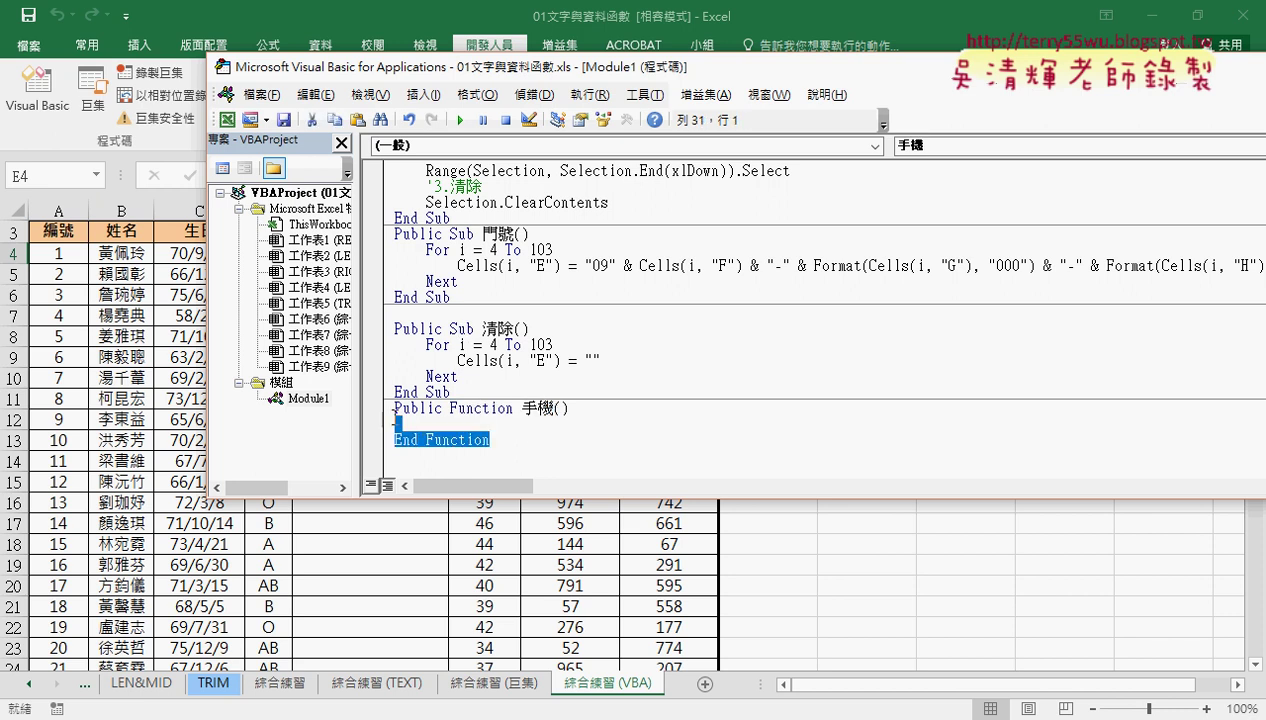
left_click(699, 424)
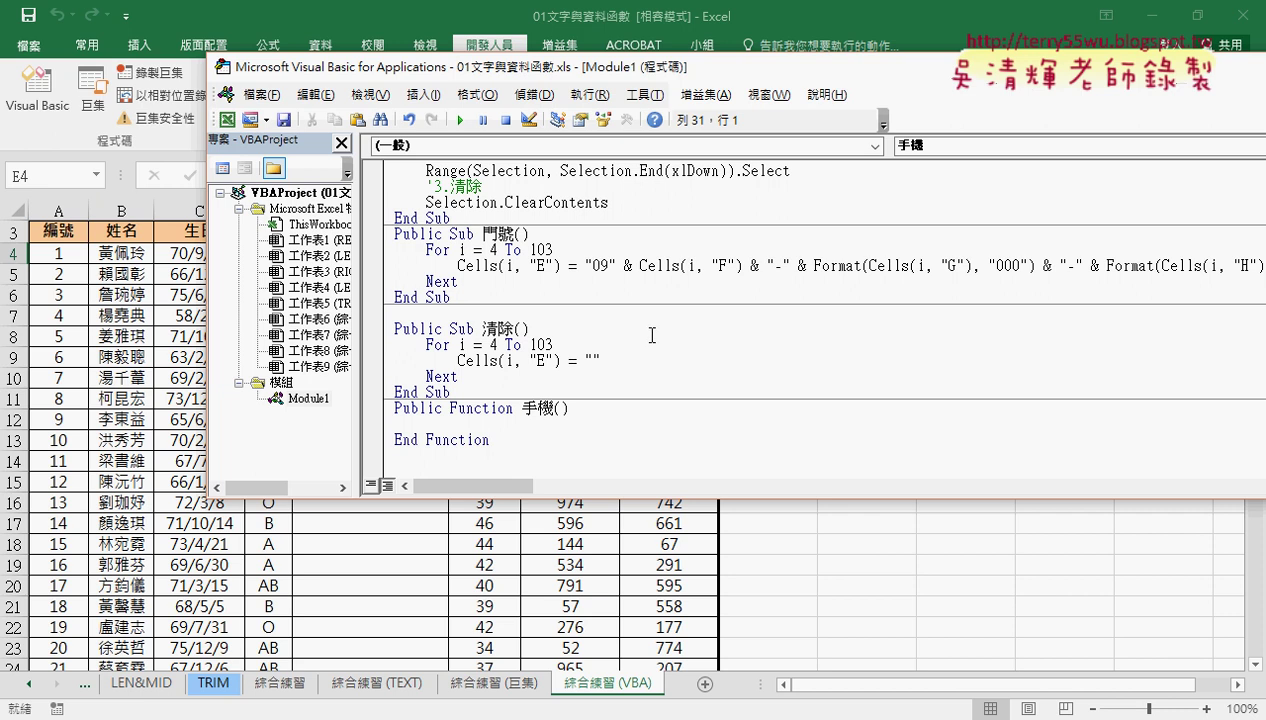
left_click(466, 233)
double_click(466, 233)
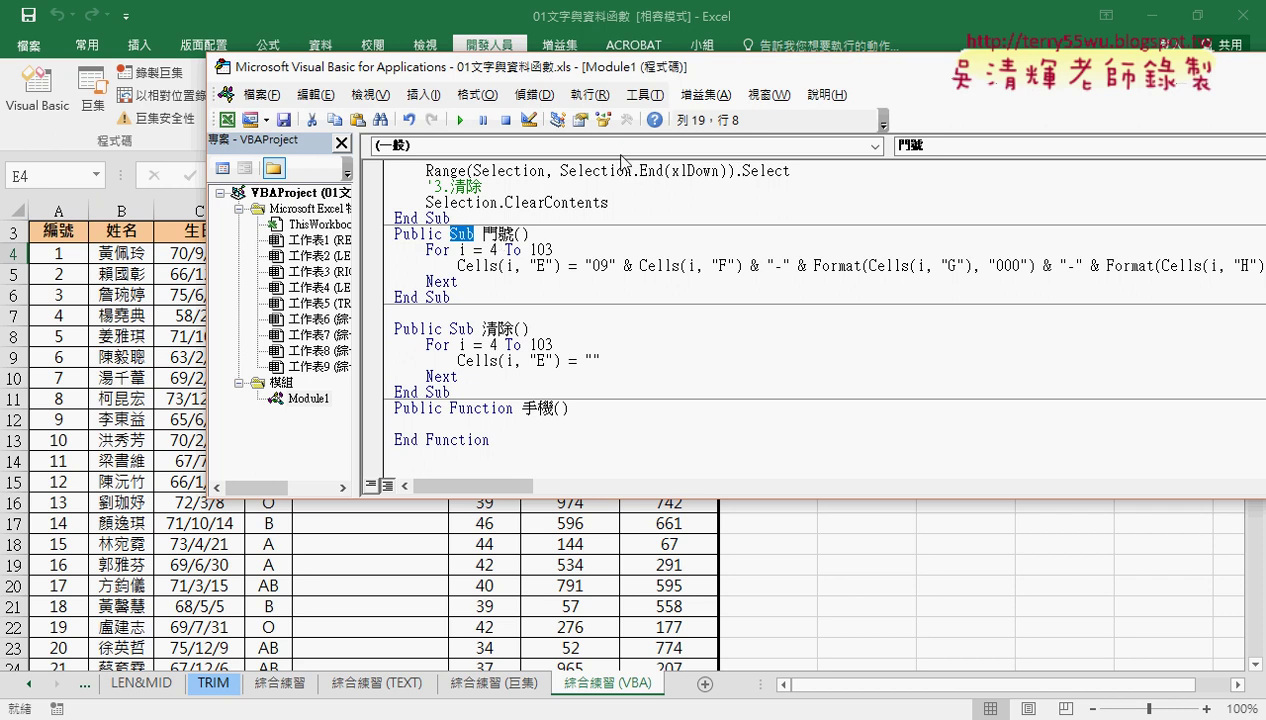
Copy header cells F3:H3 (電信業者, 門號區碼, 門號末碼), then return to the 手機 parentheses in the VBA Editor
left_click_drag(625, 71, 944, 71)
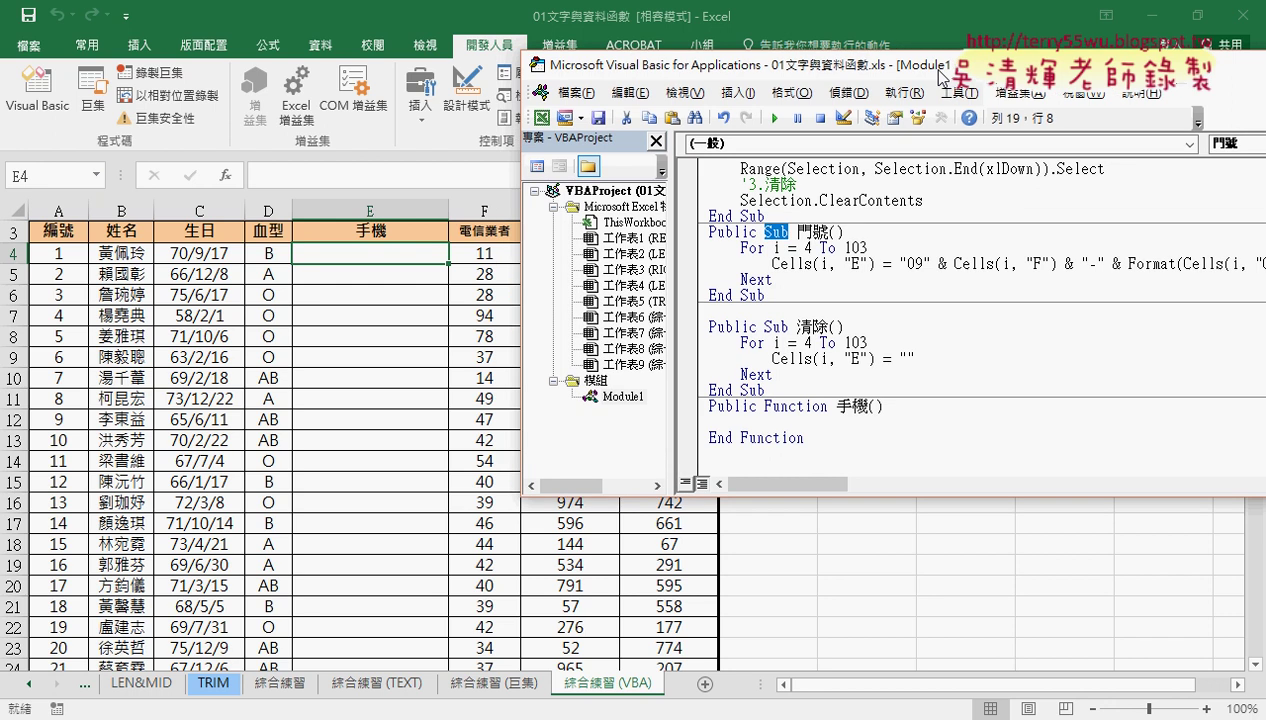
double_click(876, 410)
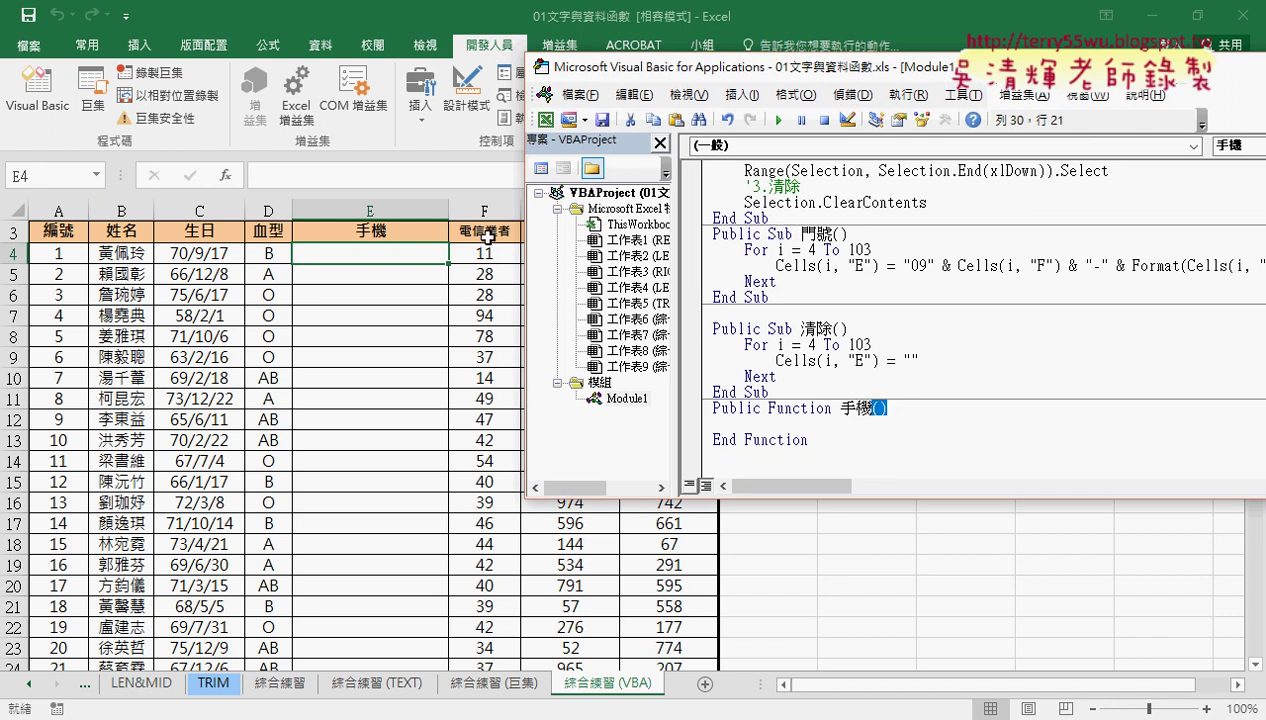
left_click_drag(622, 72, 532, 273)
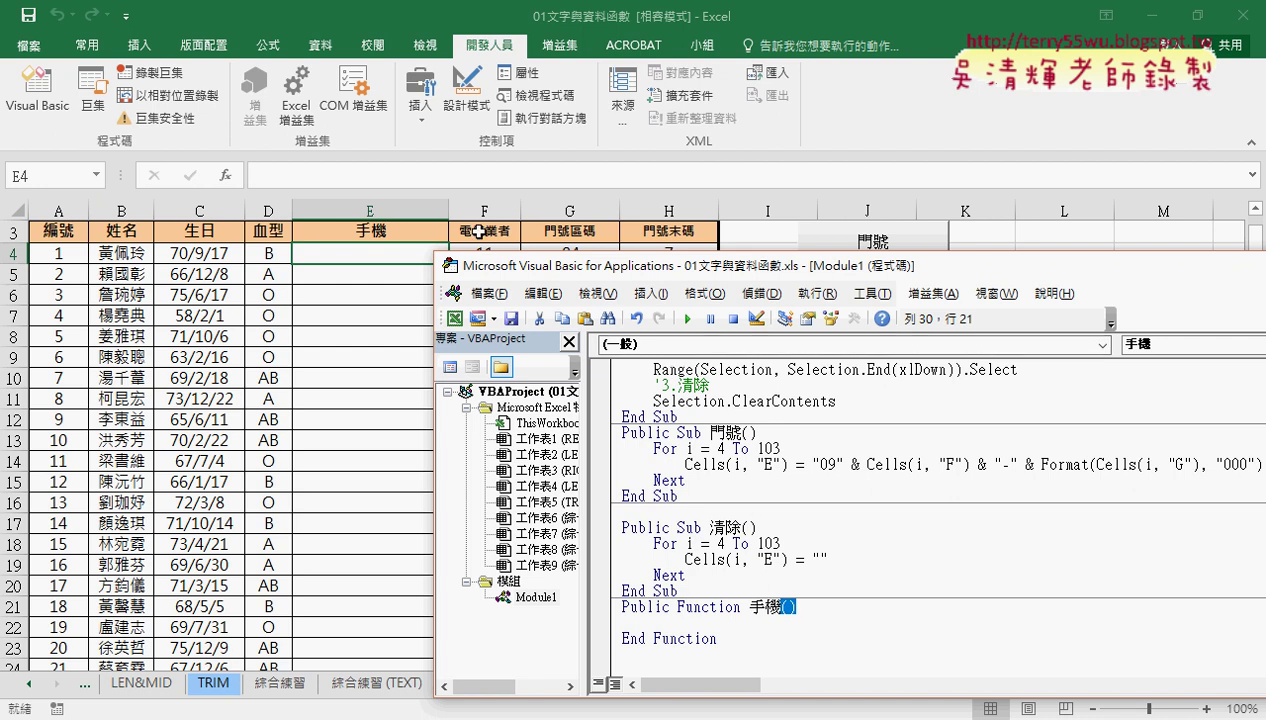
left_click_drag(479, 231, 652, 231)
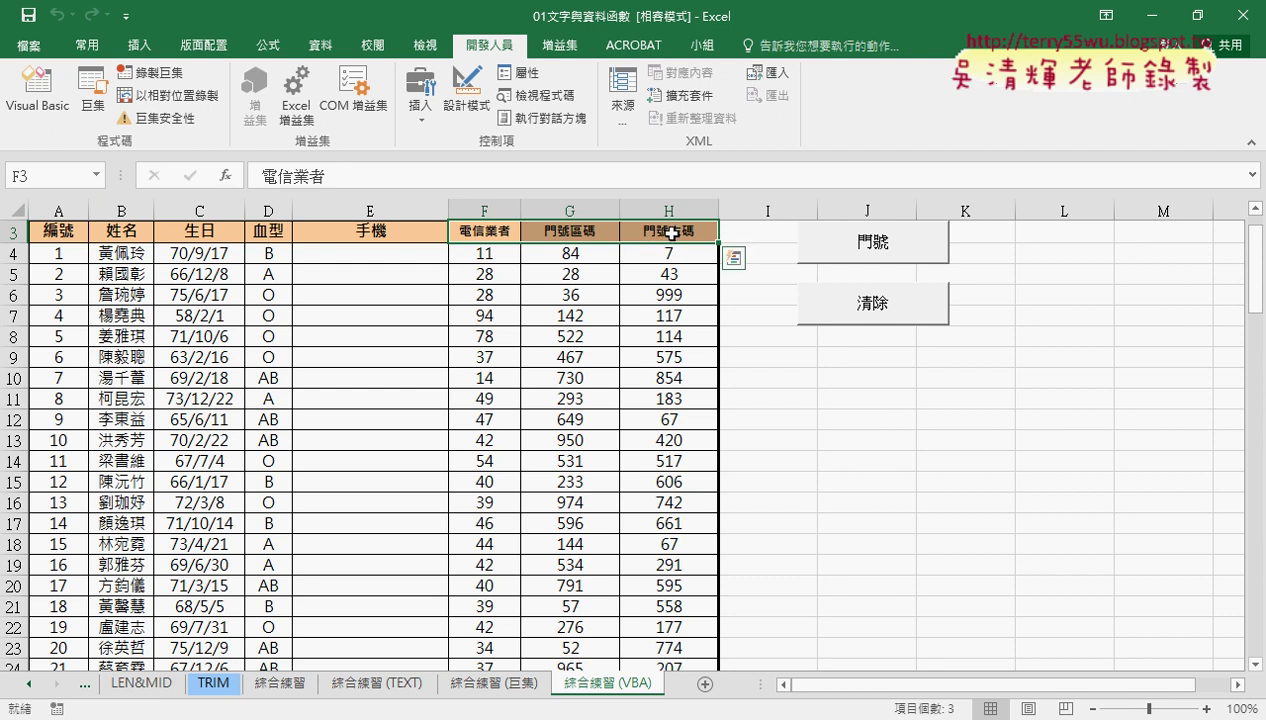
key("ctrl+c")
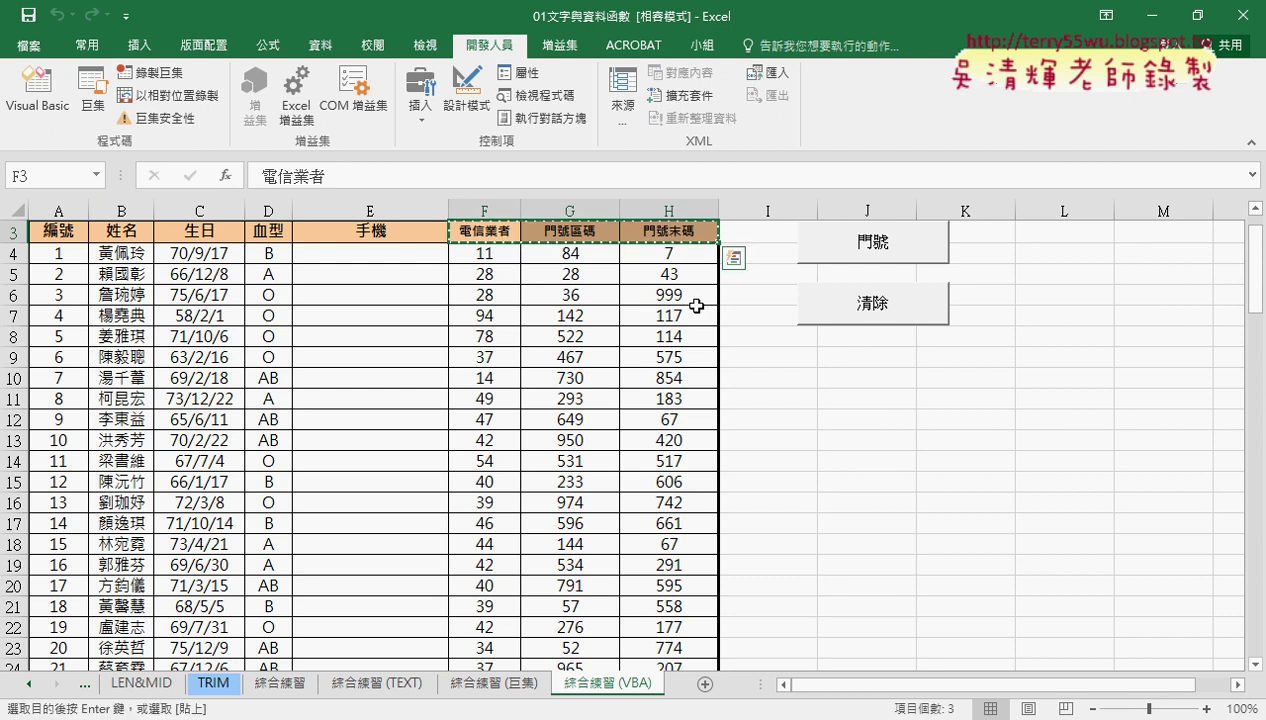
left_click(35, 105)
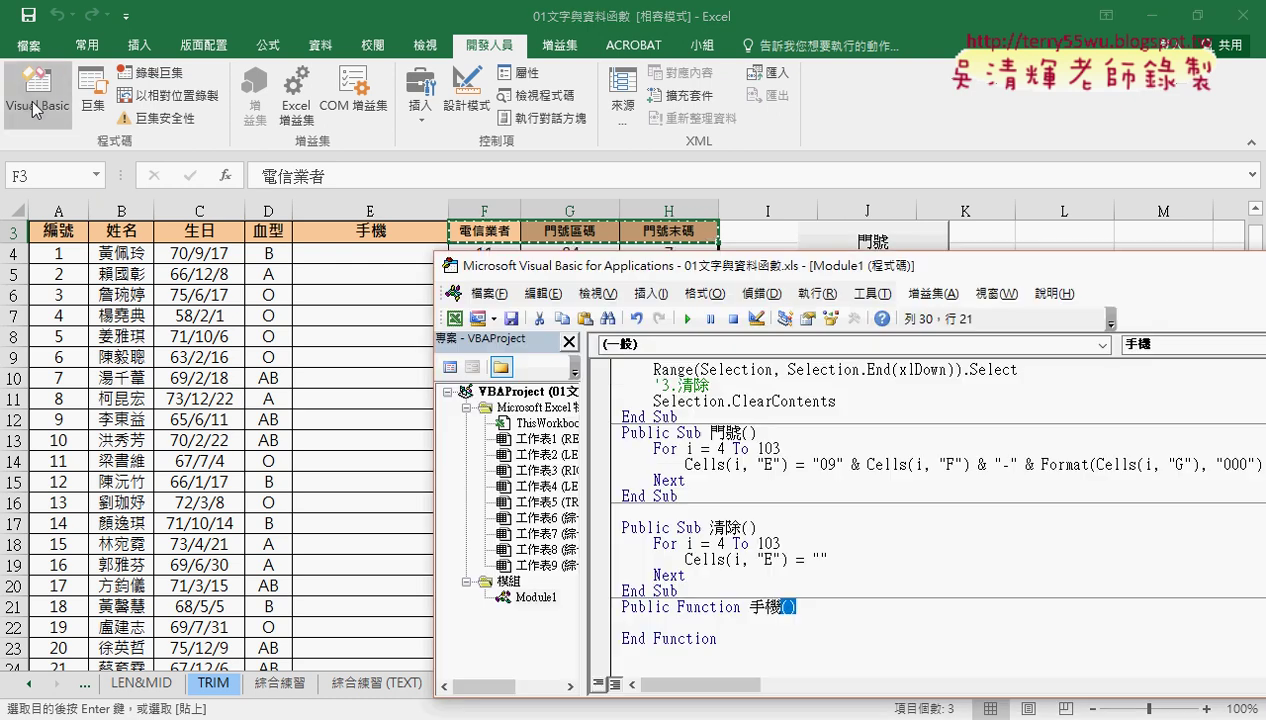
left_click(786, 612)
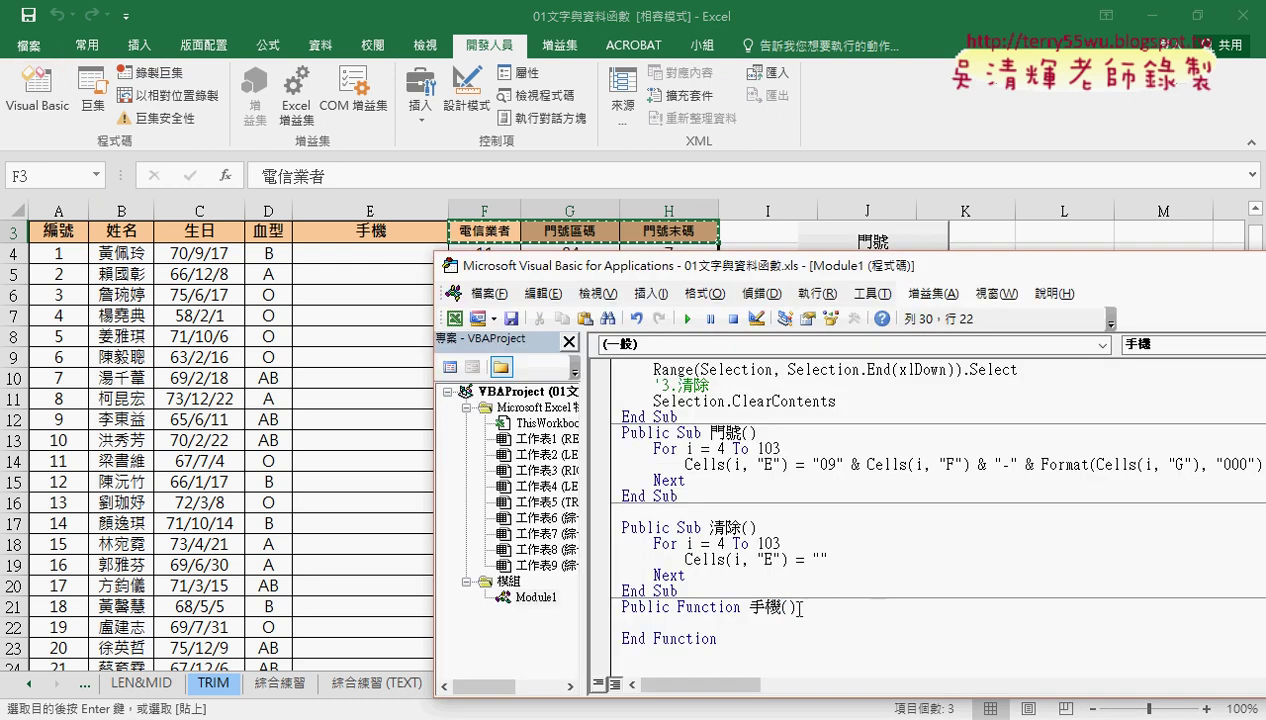
Paste the headers into 手機( ) as comma-separated parameters 電信業者, 門號區碼, 門號末碼
left_click(799, 609)
key("Left")
key("ctrl+v")
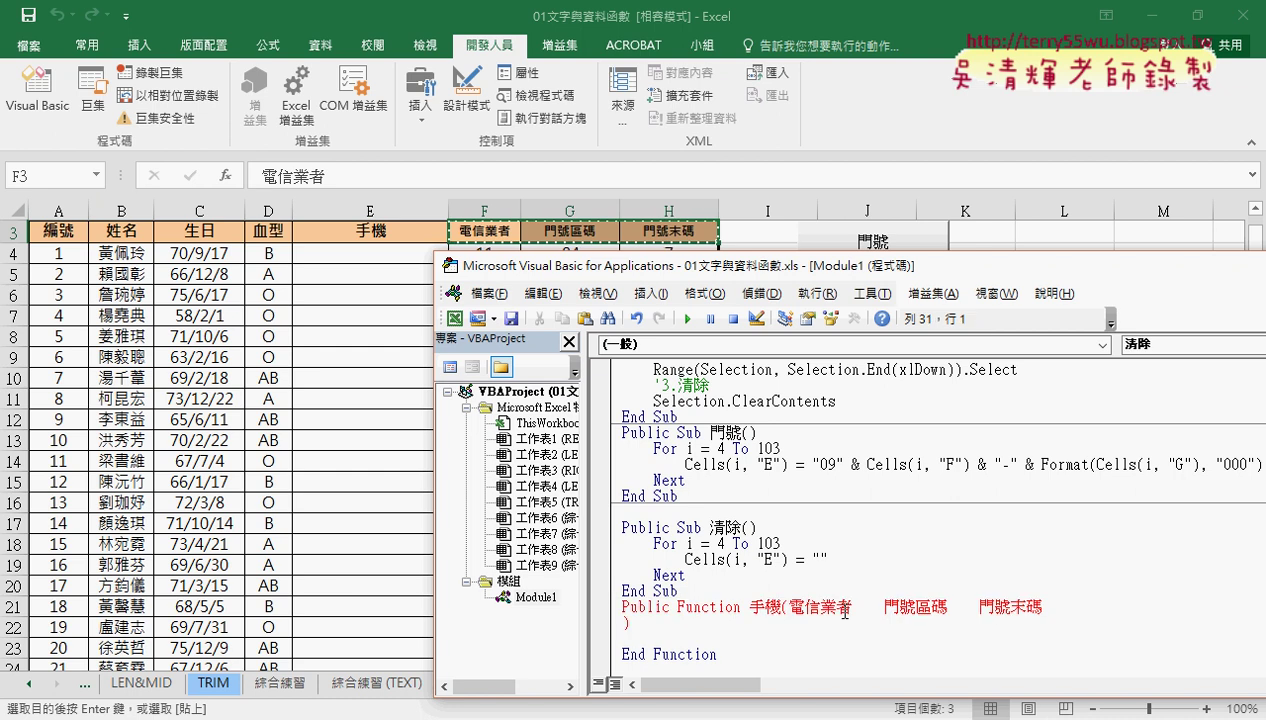
key("BackSpace")
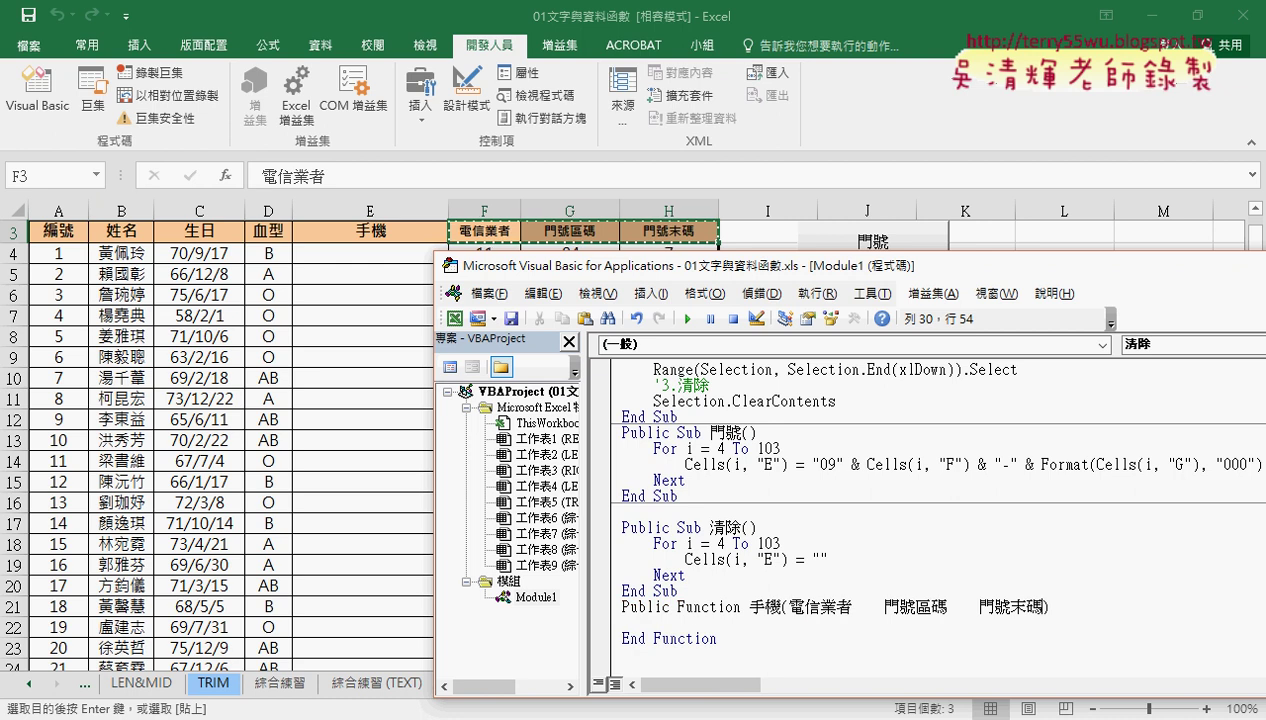
left_click_drag(852, 606, 884, 606)
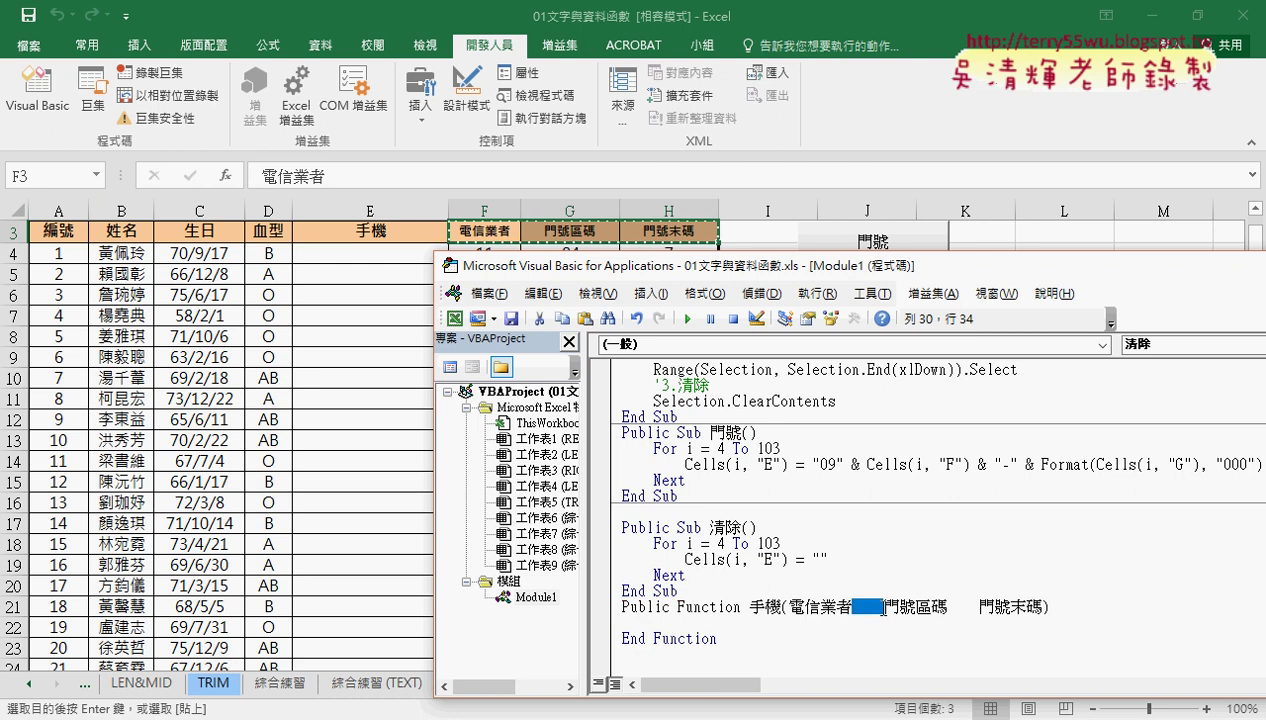
type("ㄓ")
type(",")
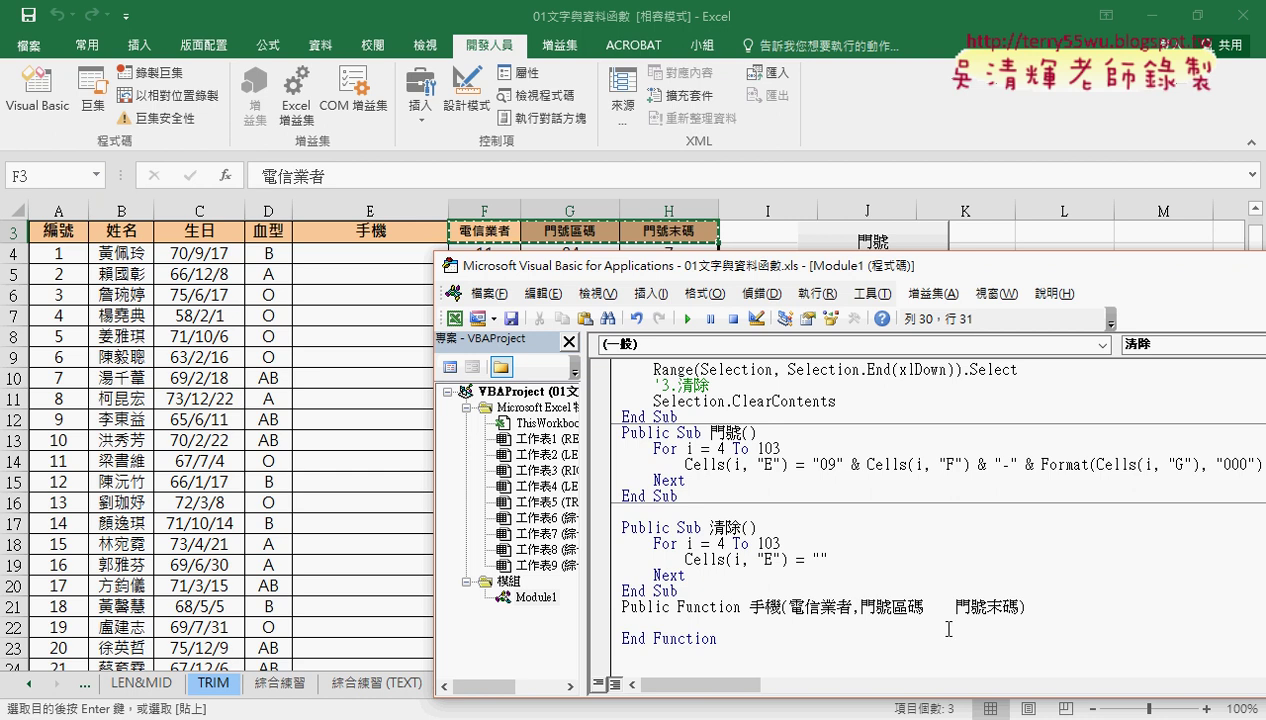
left_click_drag(922, 606, 957, 604)
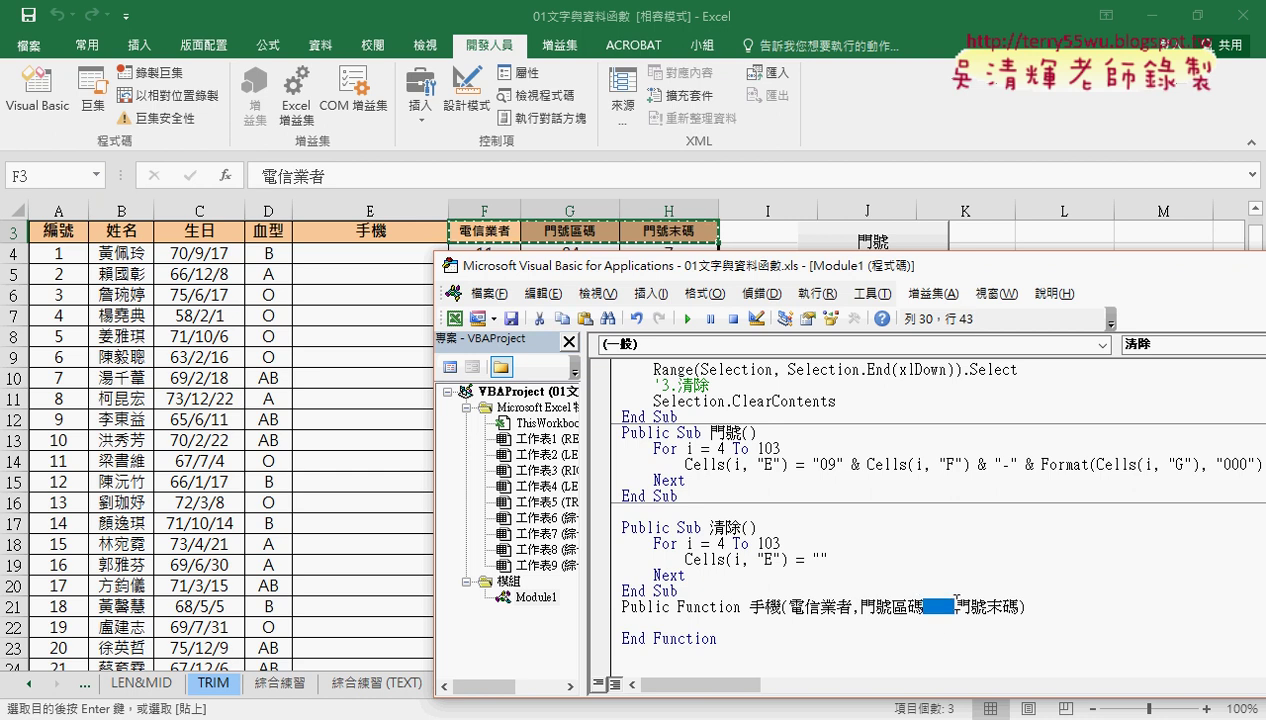
type(",")
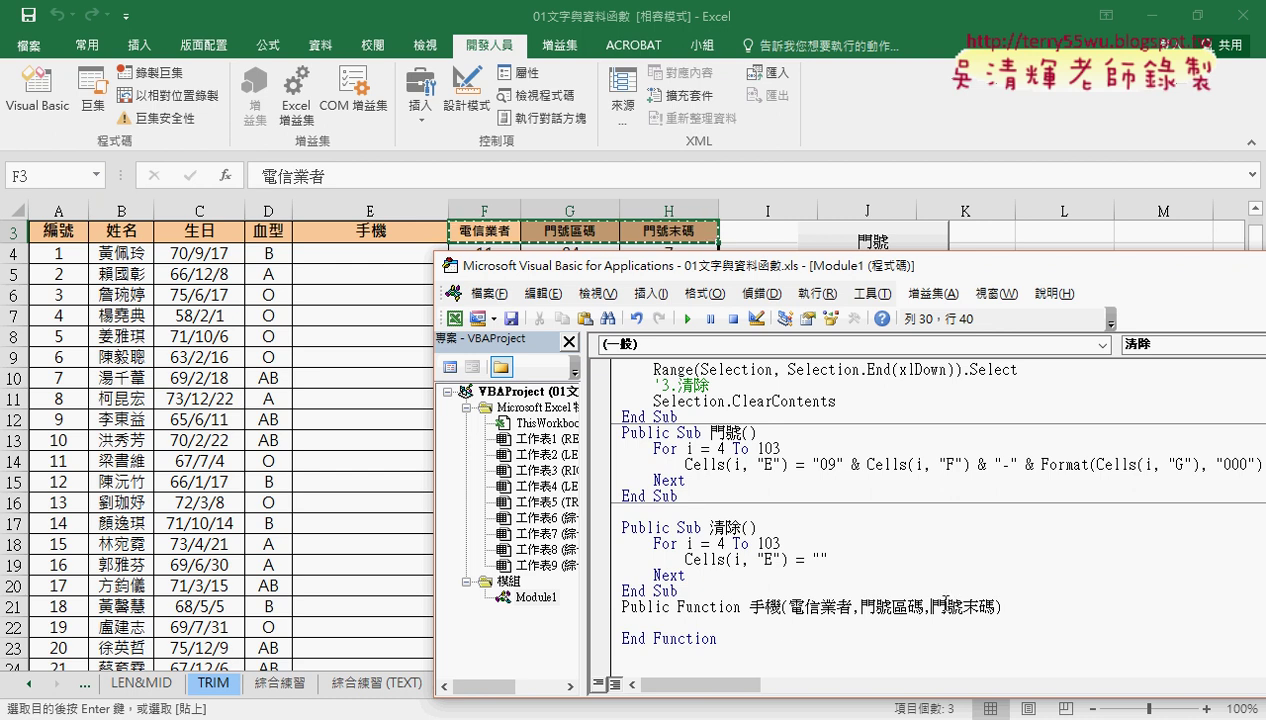
Indent the first body line and drag-copy the name 手機 onto it
left_click(777, 622)
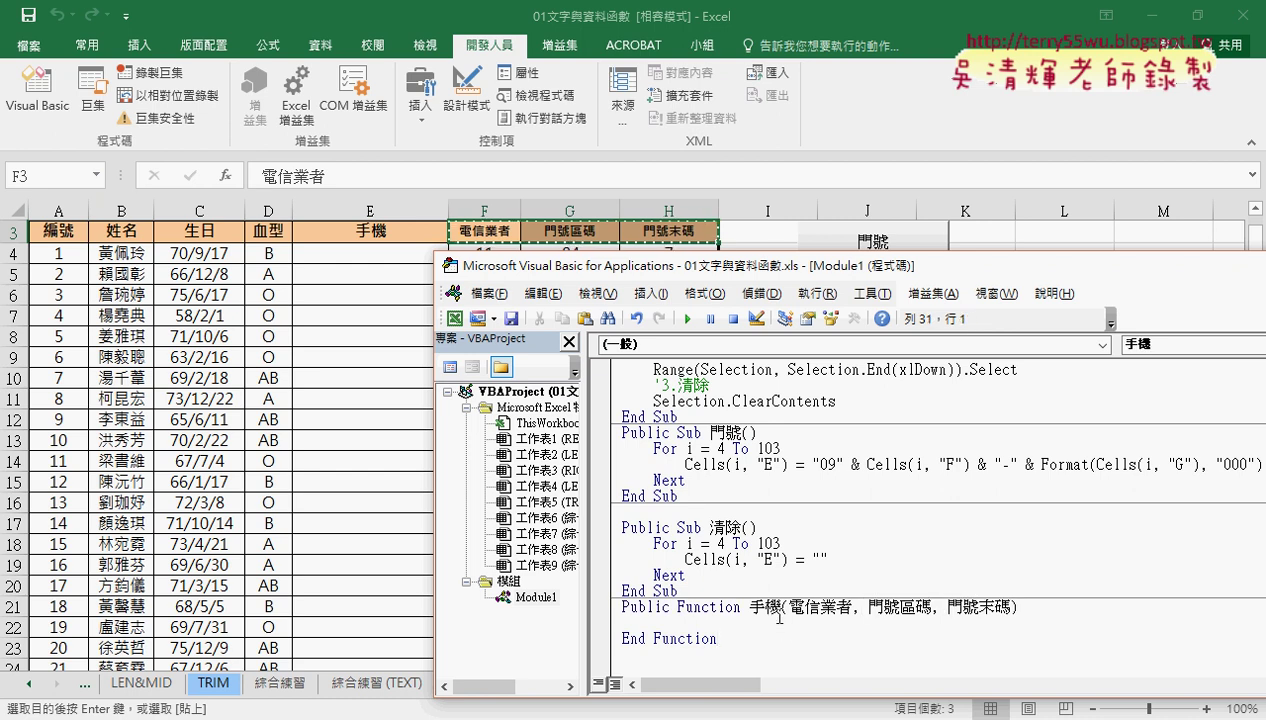
key("Tab")
double_click(768, 607)
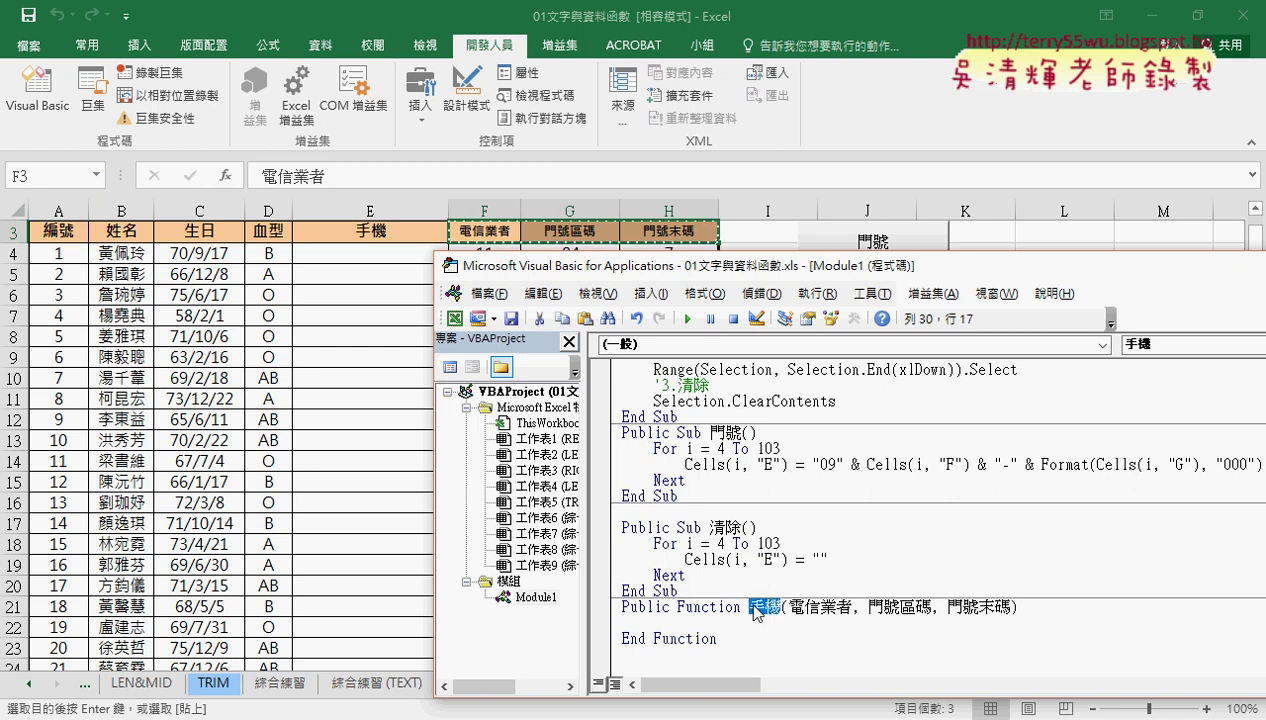
left_click_drag(768, 613, 741, 630)
left_click_drag(741, 630, 743, 641)
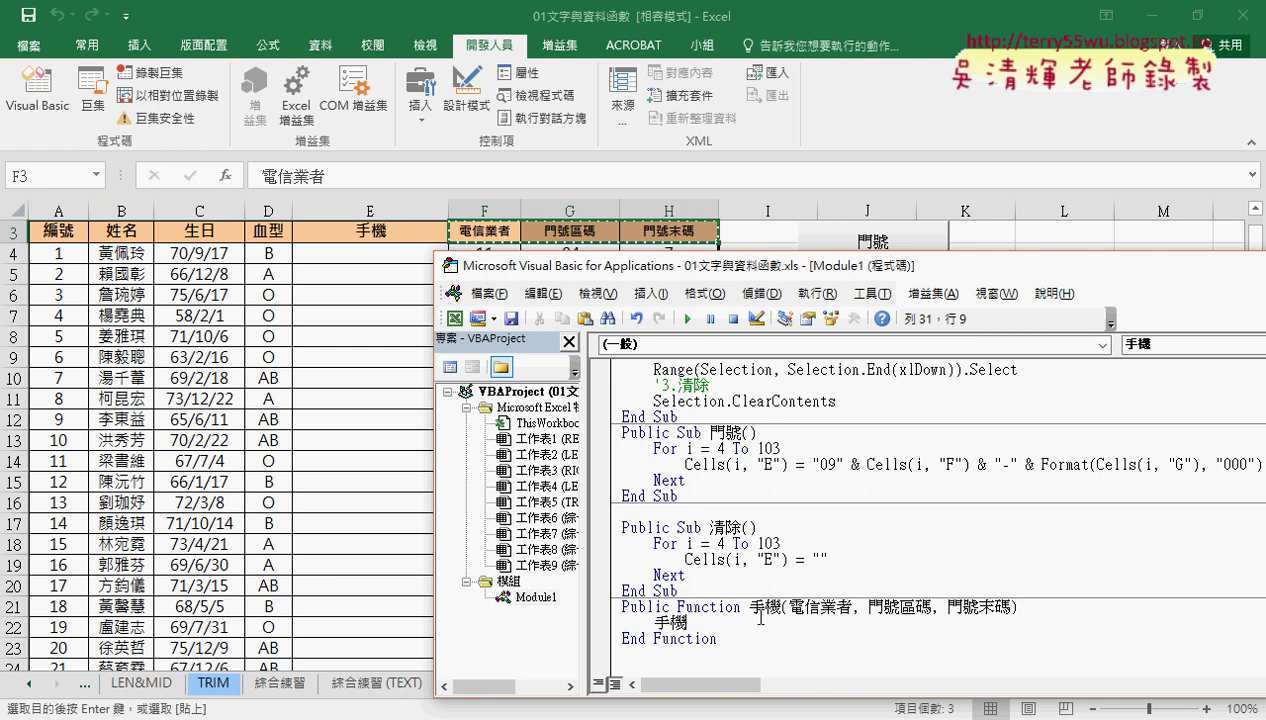
Type ="09" & after 手機 and leave the line, triggering the Expected: expression error
type("=")
type("\"09")
type("\"")
type(" &")
left_click_drag(613, 268, 573, 276)
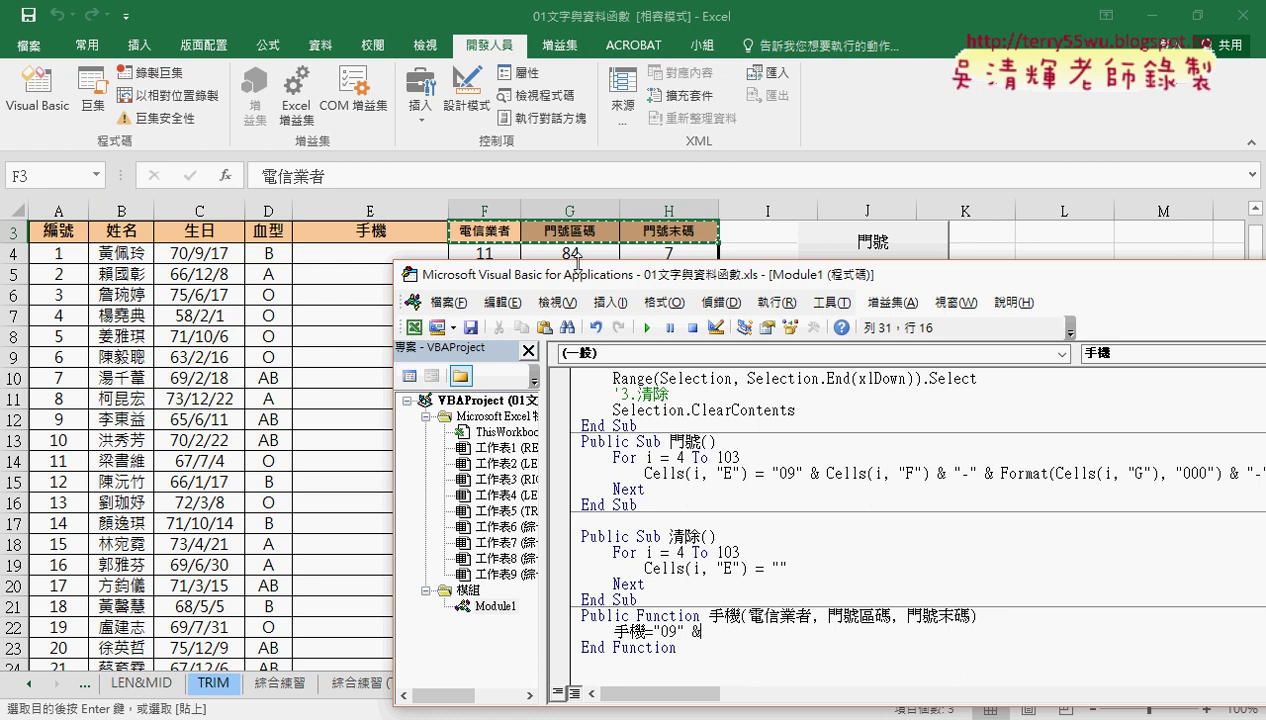
left_click_drag(578, 262, 502, 268)
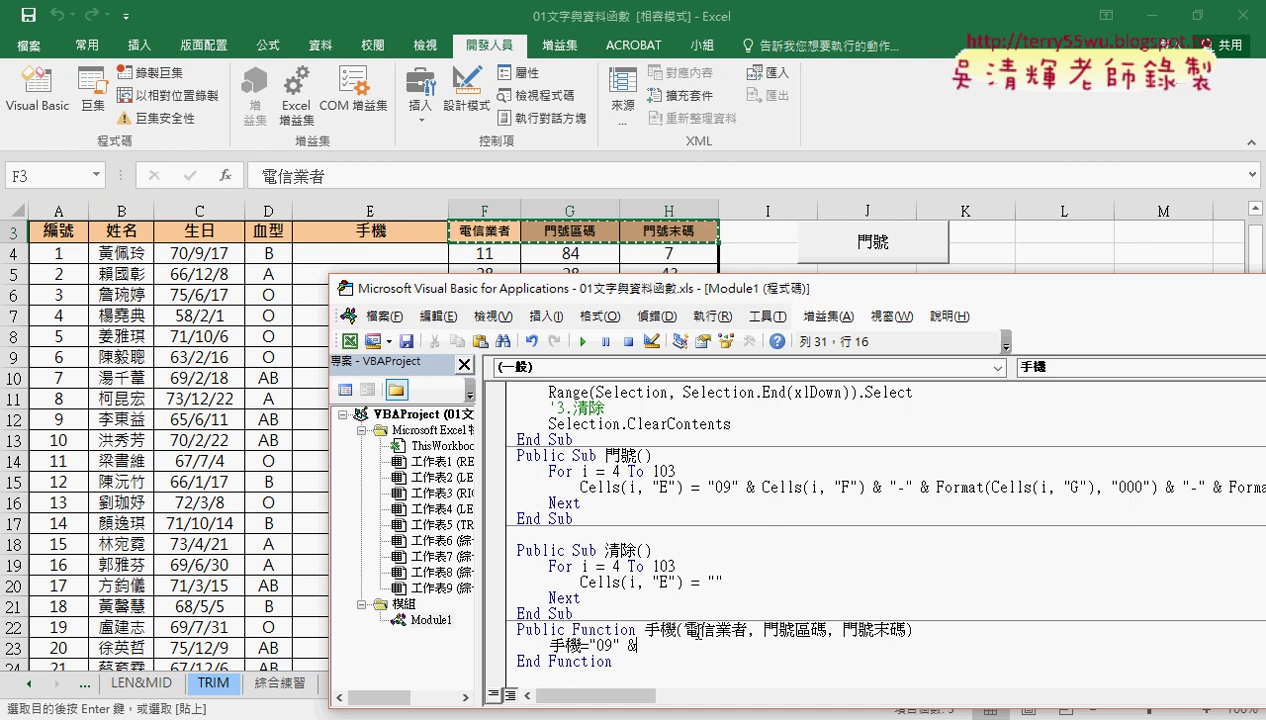
key("Return")
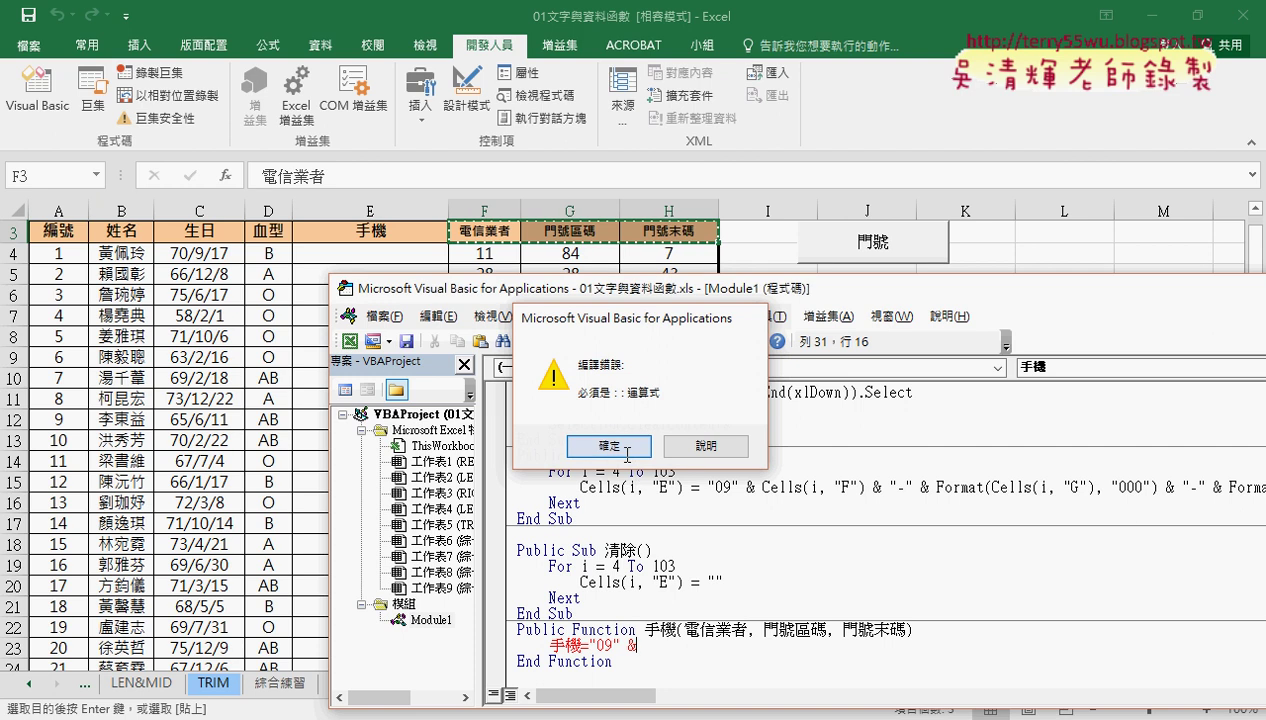
Dismiss the error and paste the parameter 電信業者 after the ampersand
key("Return")
left_click_drag(685, 630, 747, 630)
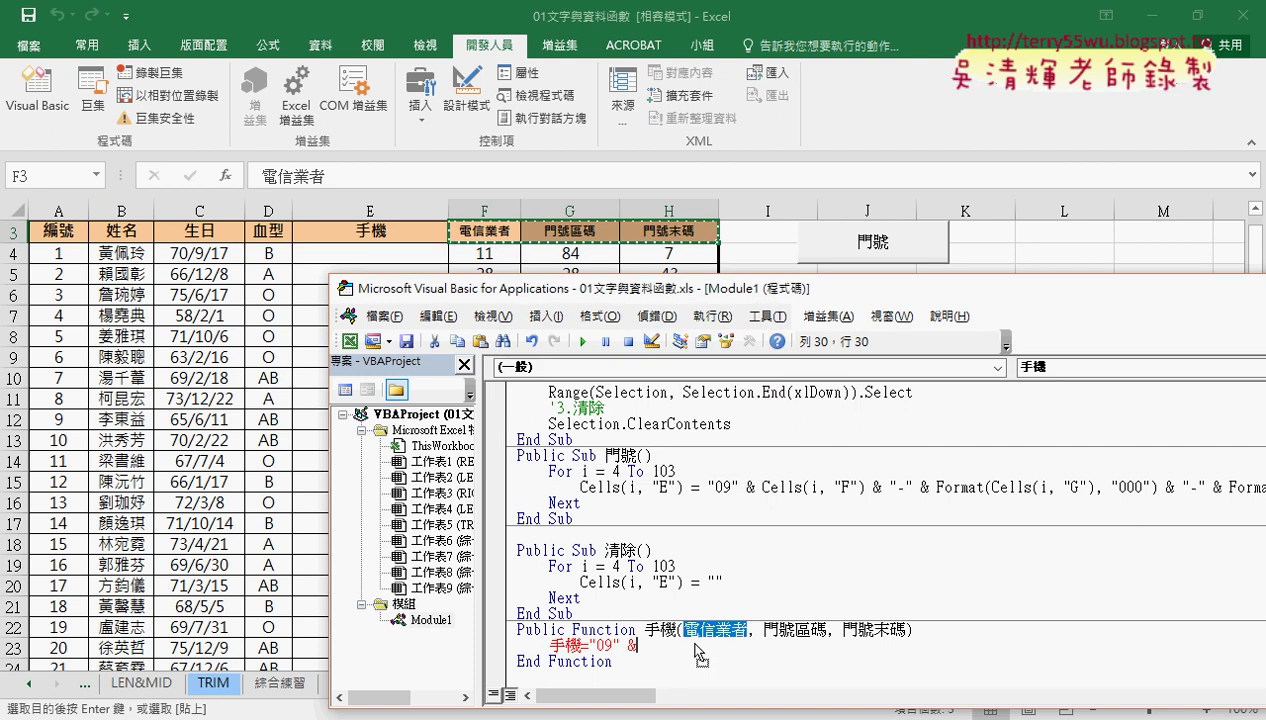
key("ctrl+c")
left_click(640, 646)
key("ctrl+v")
Append & "-" & format( to the end of the return line
left_click(637, 646)
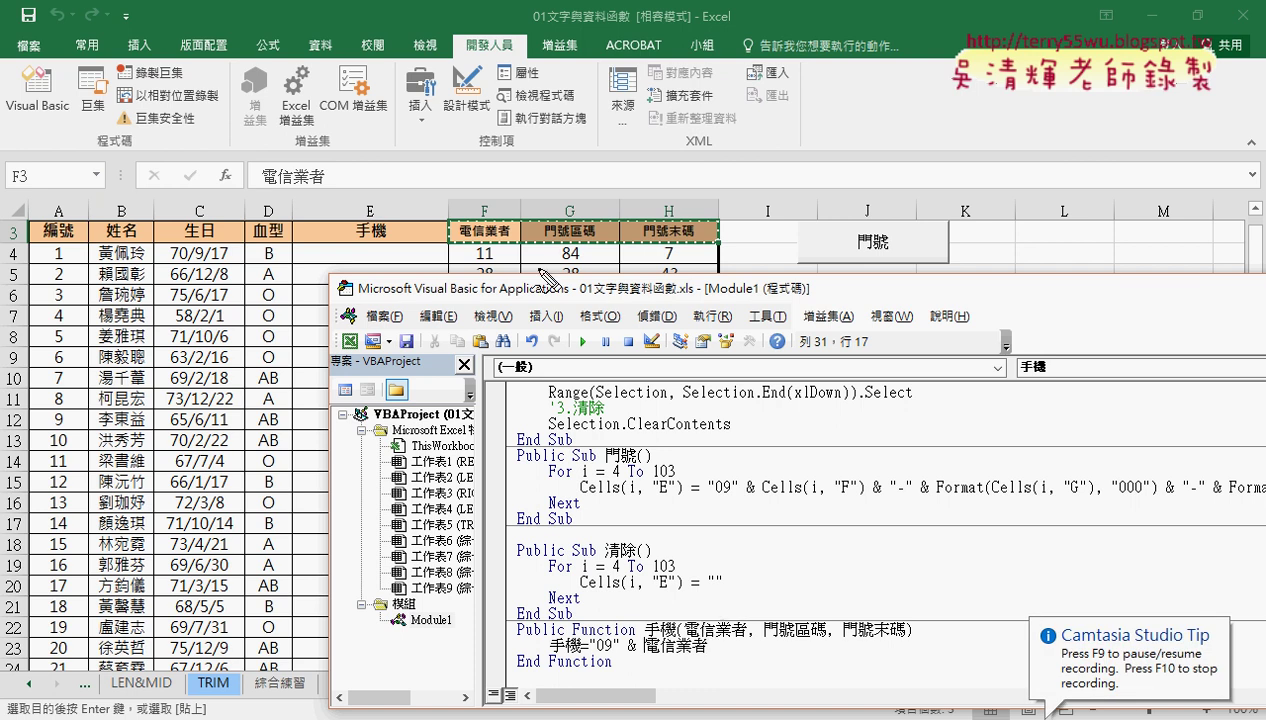
mouse_move(493, 264)
left_mouse_down()
mouse_move(718, 614)
mouse_move(733, 600)
mouse_move(734, 626)
mouse_move(655, 642)
left_mouse_up()
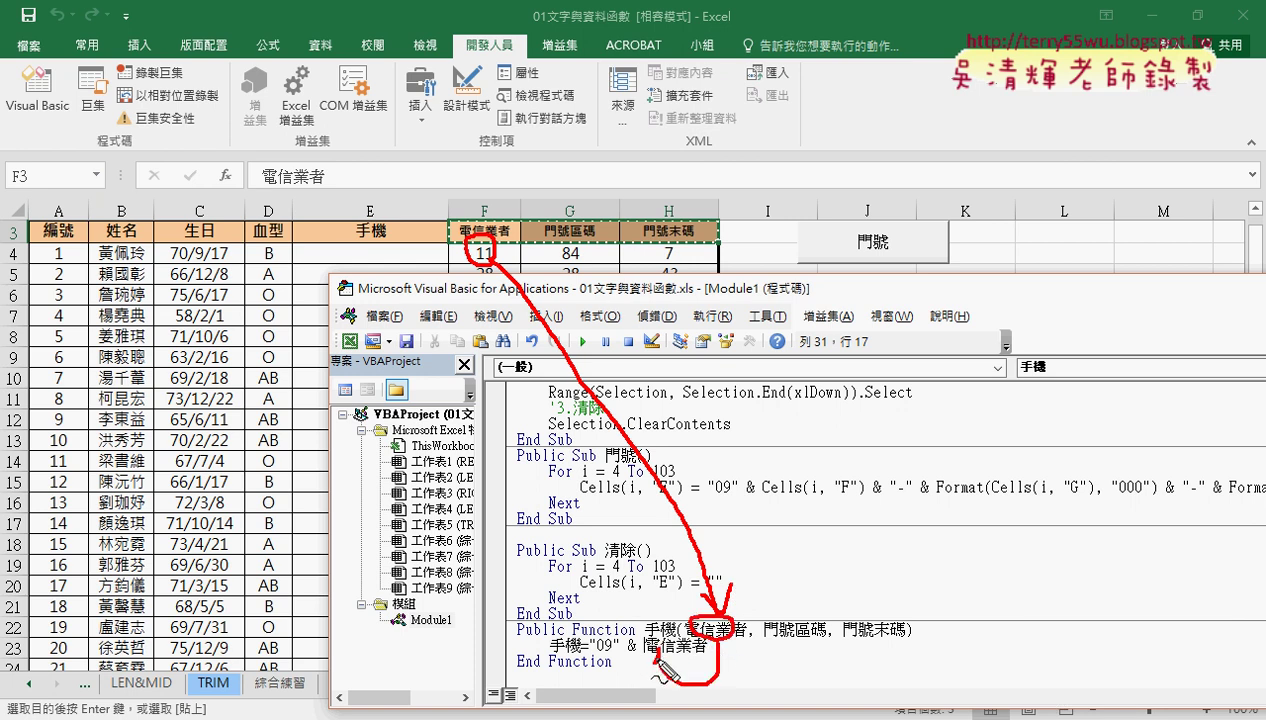
left_click_drag(593, 667, 613, 667)
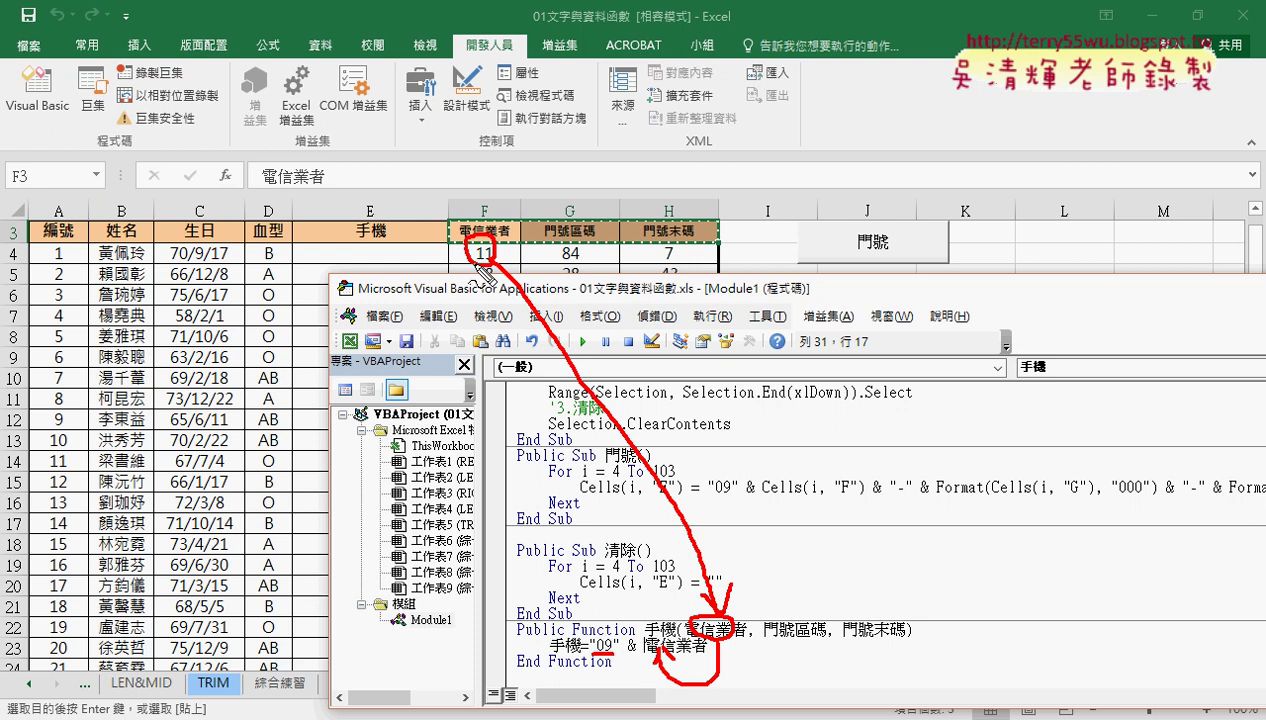
key("Escape")
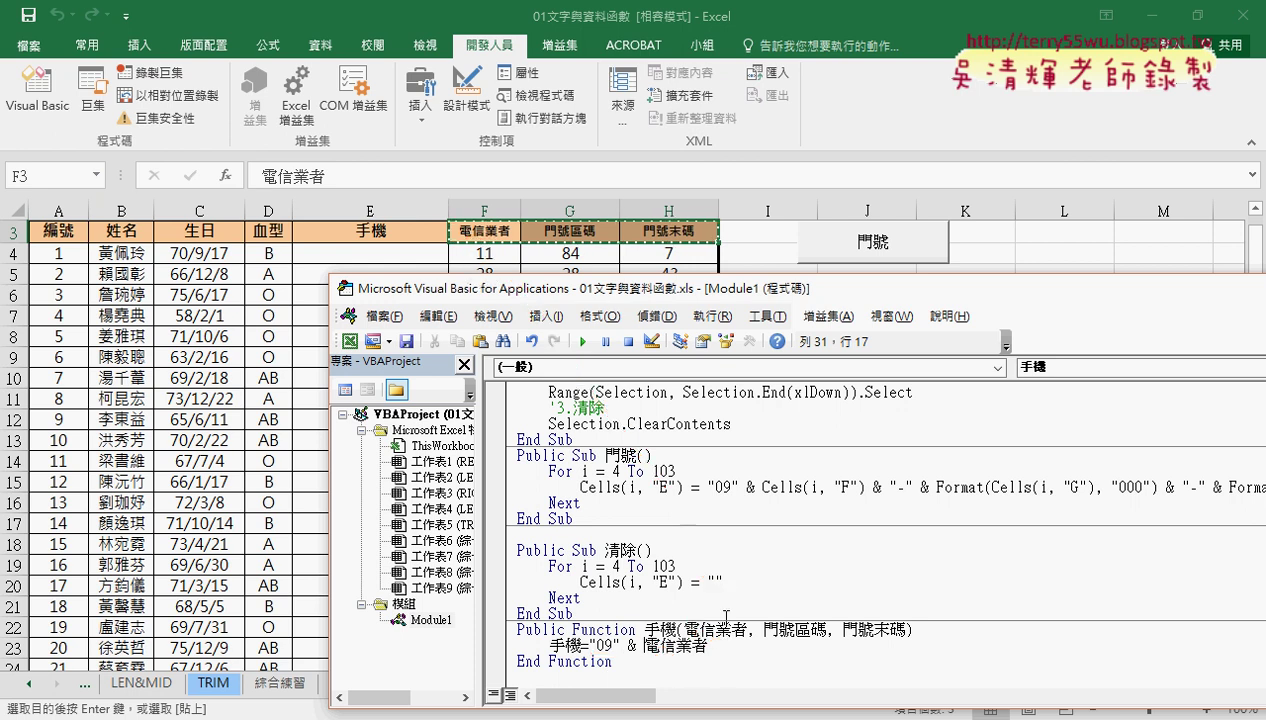
left_click(728, 645)
type("& \"")
type("-\" ")
type("&")
type(" for")
type("mat")
type("(")
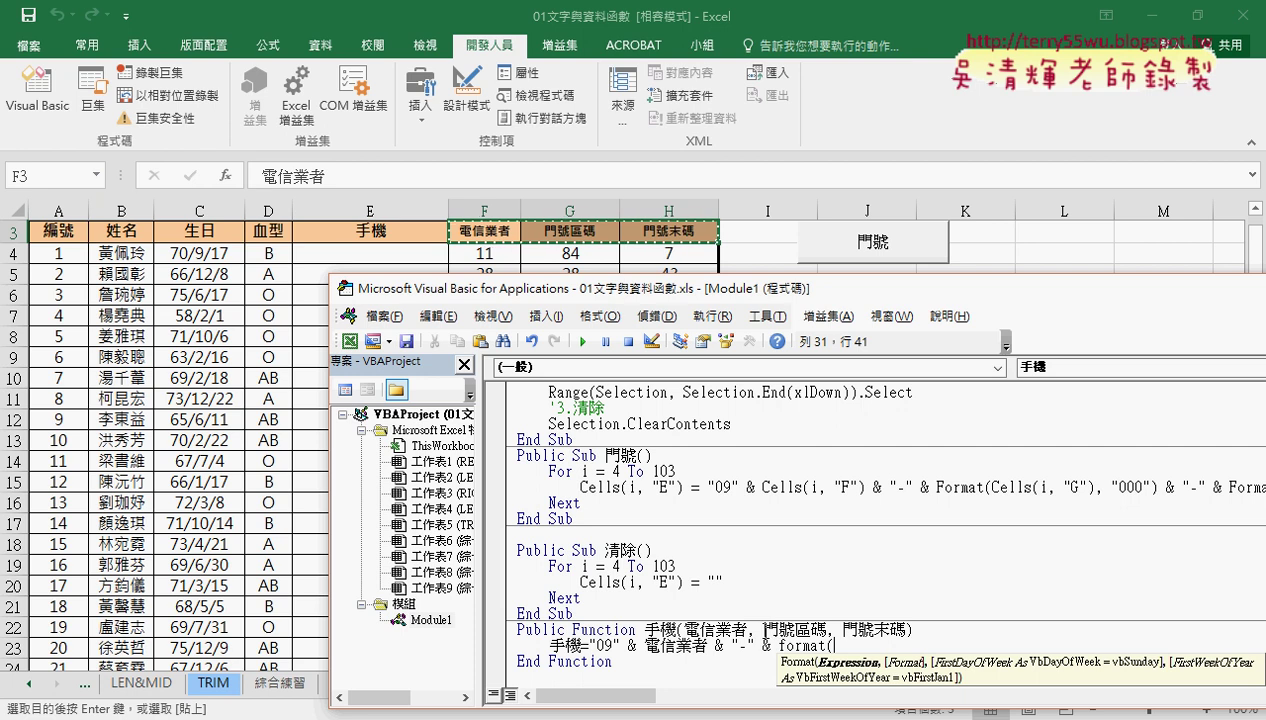
Close the compile error and complete the first call as Format(門號區碼, "000")
left_click(765, 622)
left_click(602, 446)
mouse_move(764, 629)
left_mouse_down()
mouse_move(827, 629)
mouse_move(846, 650)
left_mouse_up()
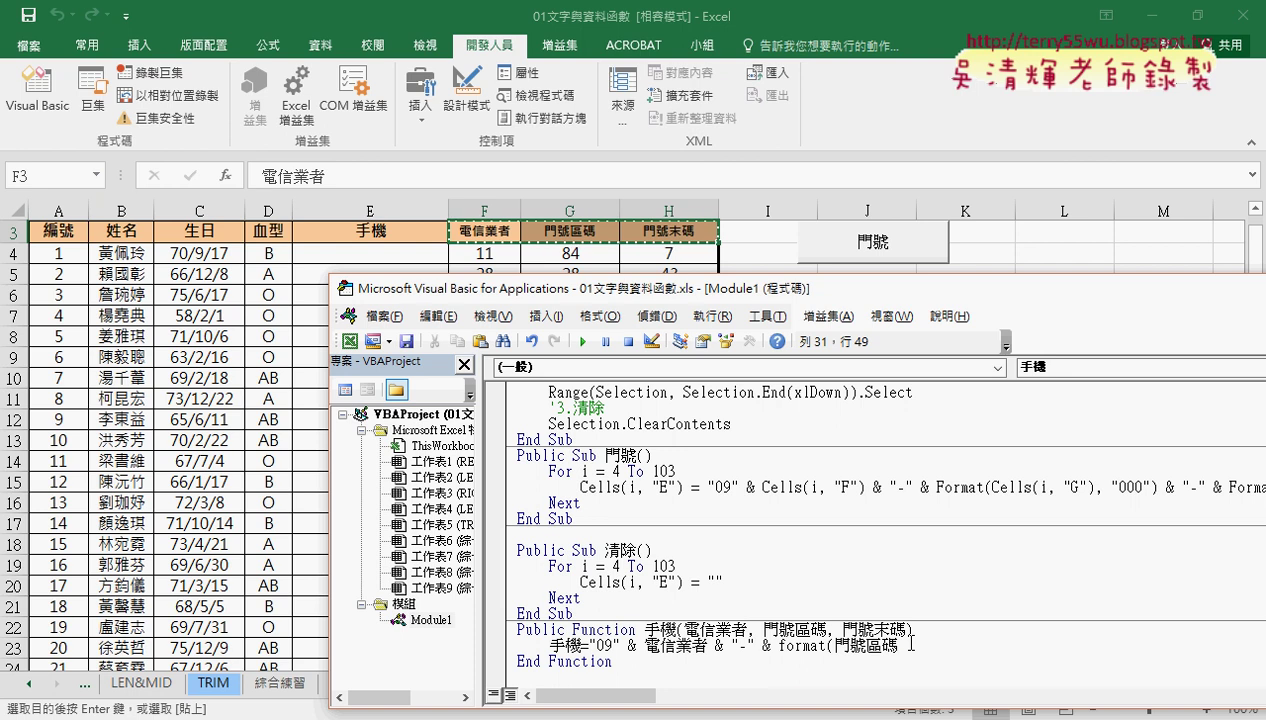
type(",\"")
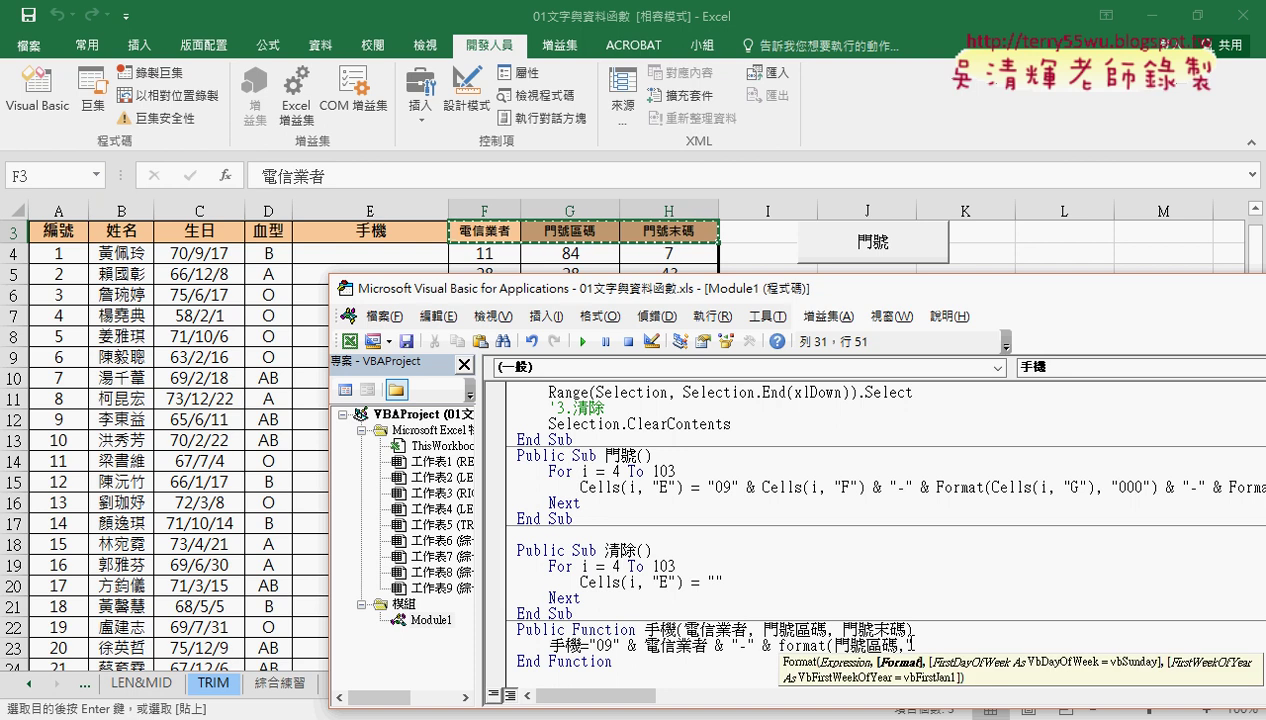
type("000")
type("\")")
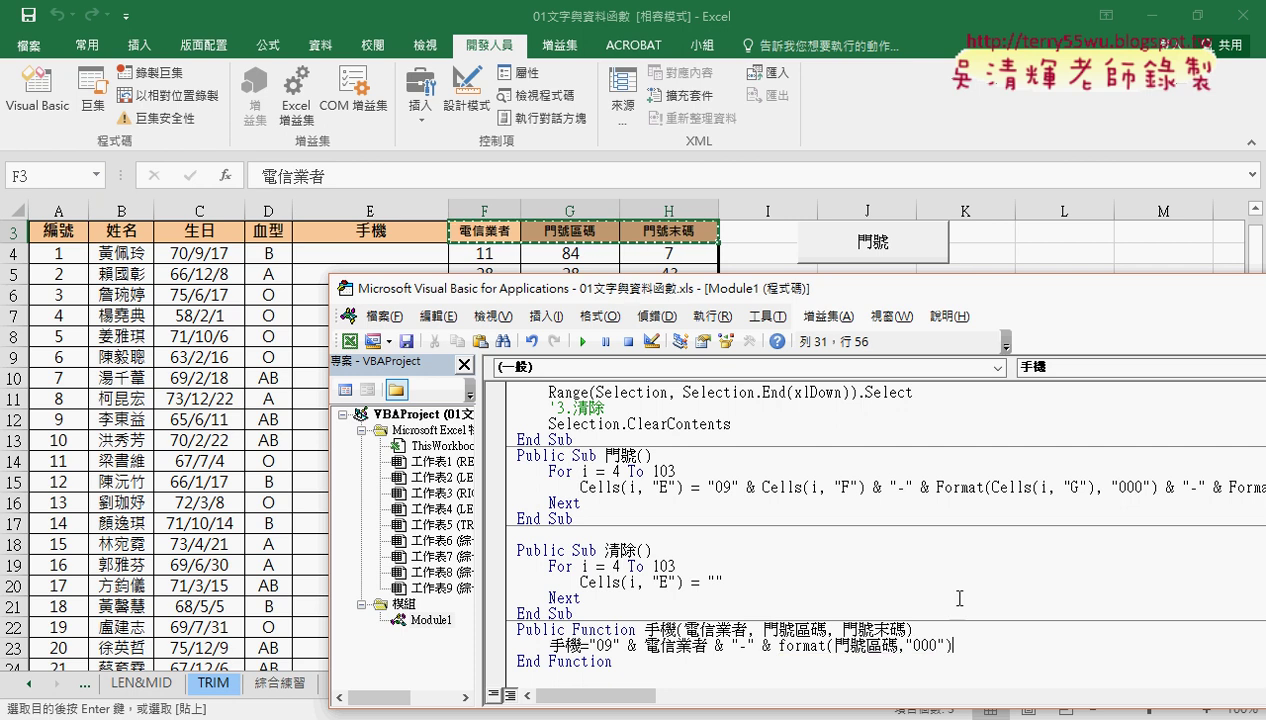
key("Up")
key("Up")
key("Up")
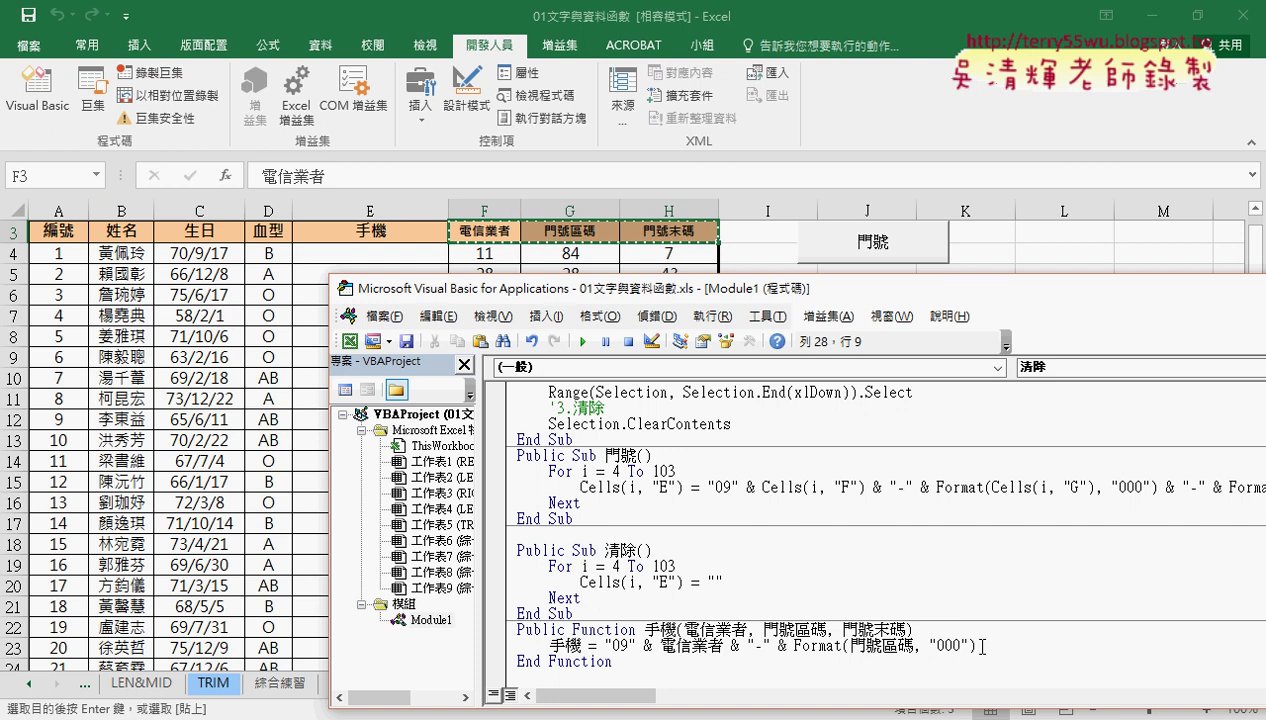
Duplicate the & "-" & Format part at the line end, changing it to Format(門號末碼, "000")
left_click_drag(977, 645, 722, 646)
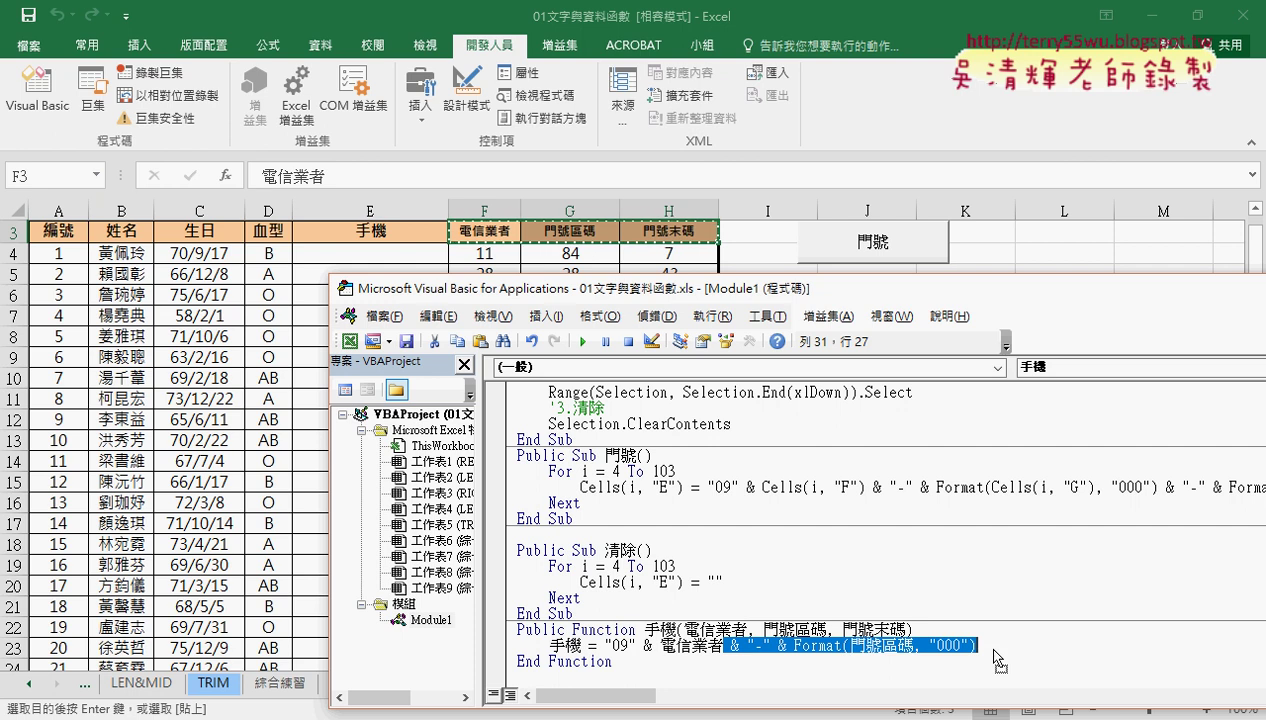
key("ctrl+c")
key("End")
key("ctrl+v")
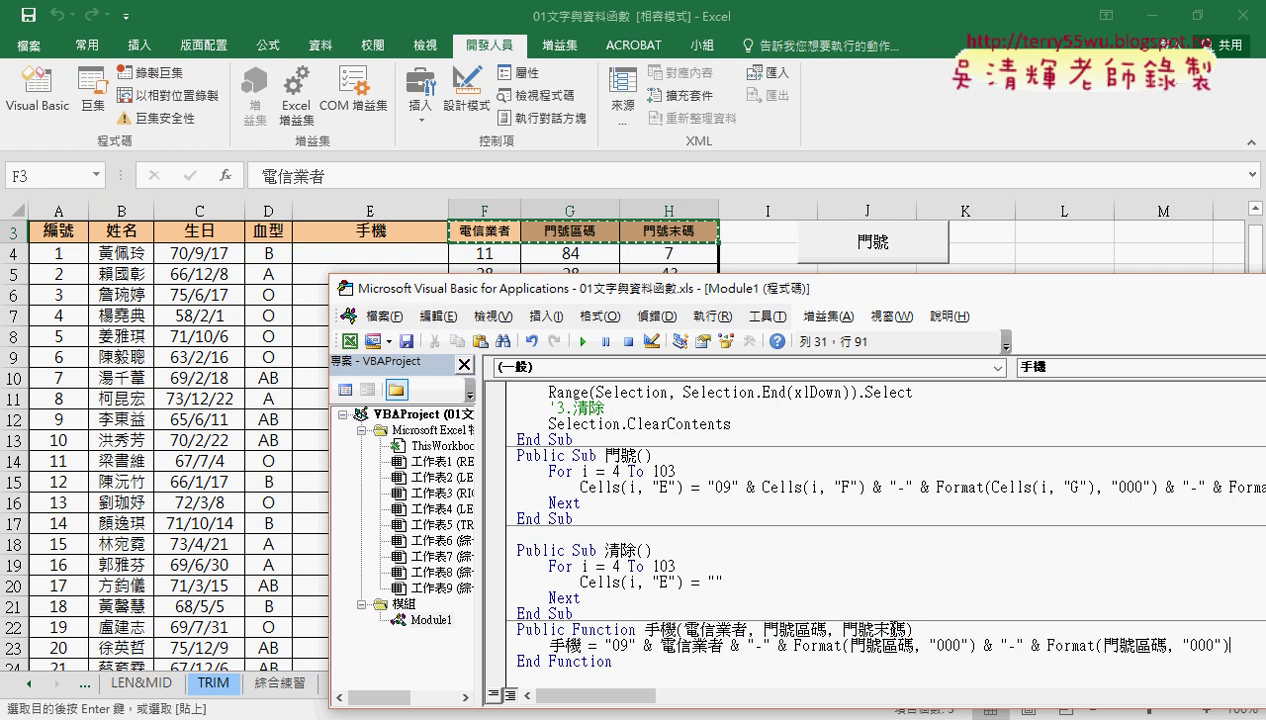
left_click_drag(888, 629, 872, 629)
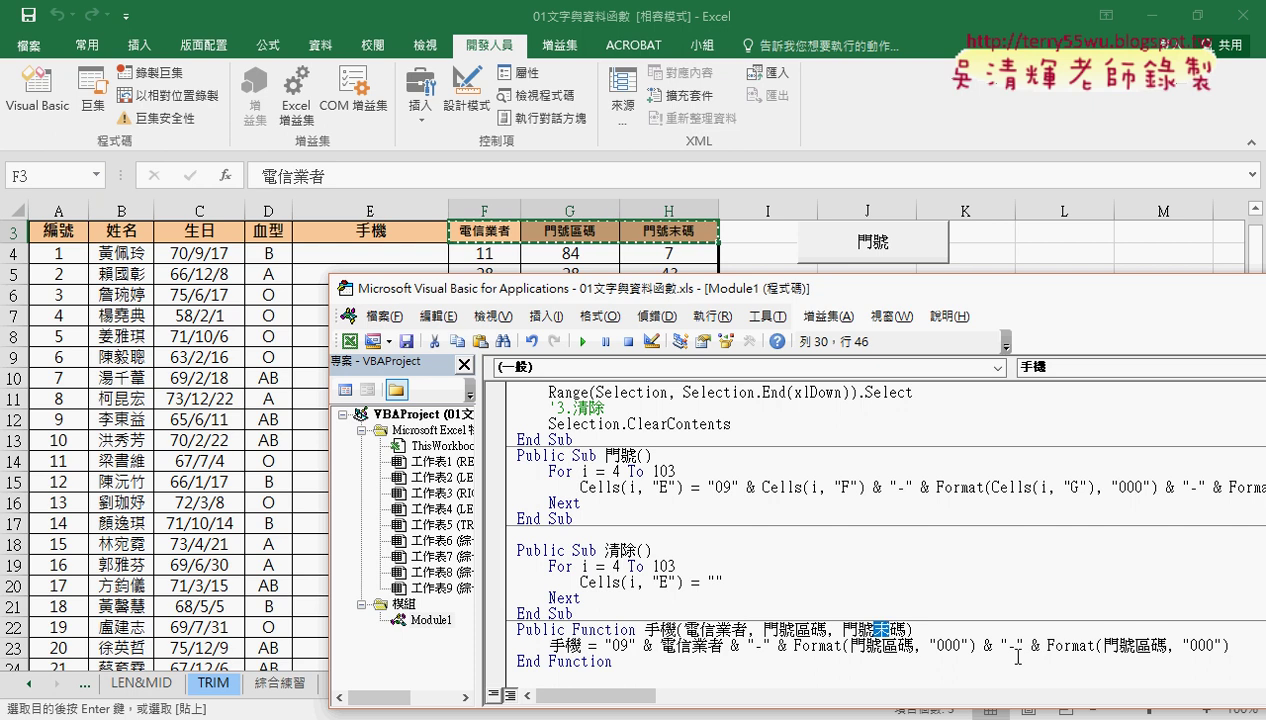
left_click_drag(1134, 645, 1151, 645)
key("ctrl+v")
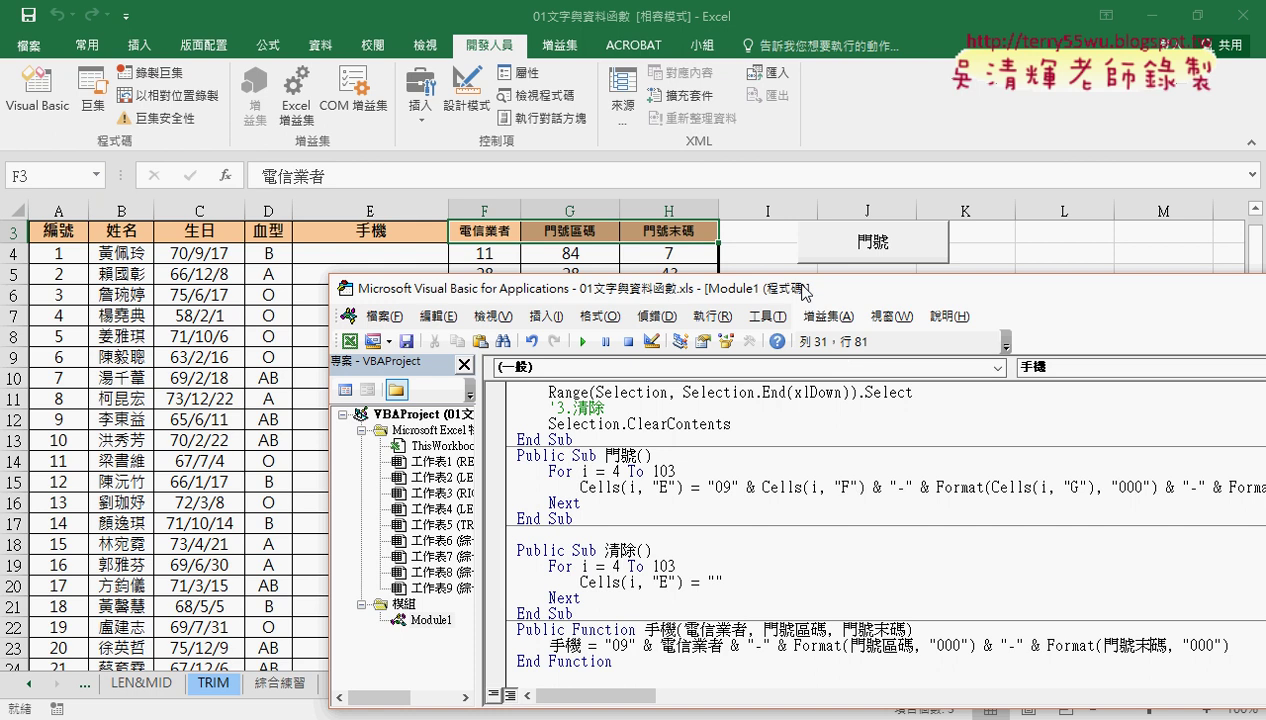
left_click_drag(777, 290, 631, 287)
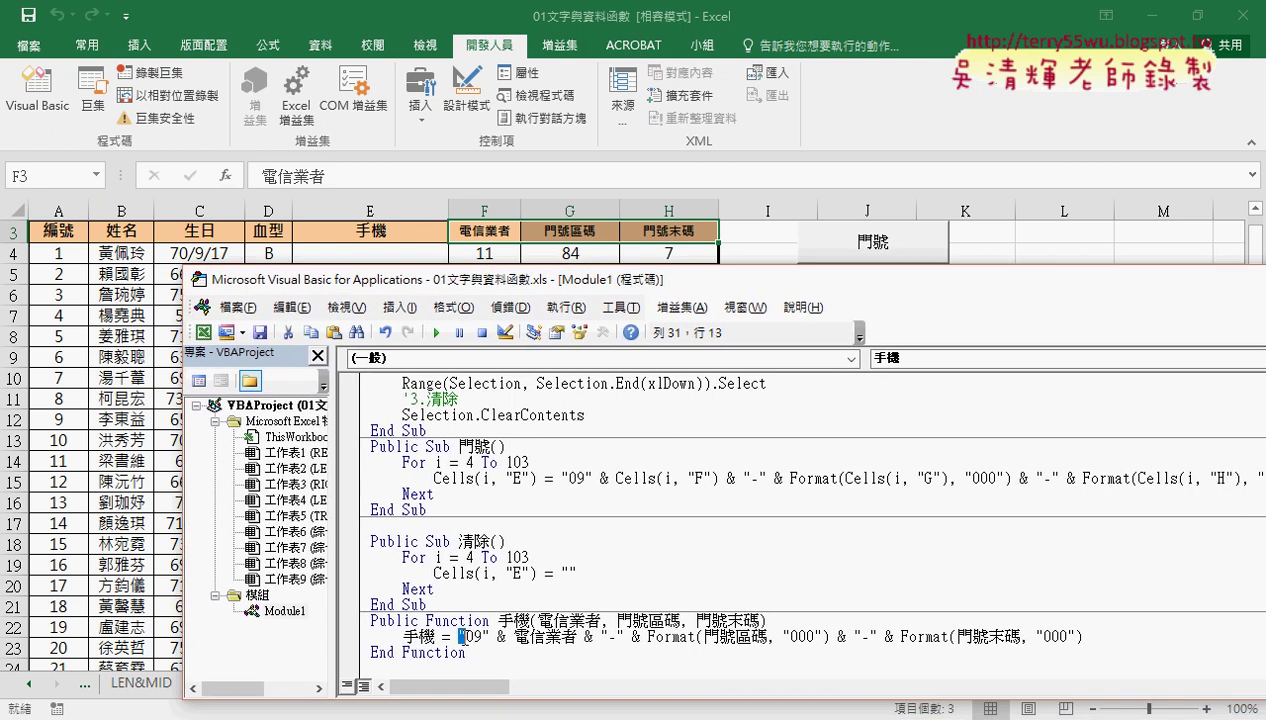
left_click_drag(458, 636, 490, 636)
left_click(570, 636)
left_click(605, 636)
left_click_drag(617, 620, 679, 620)
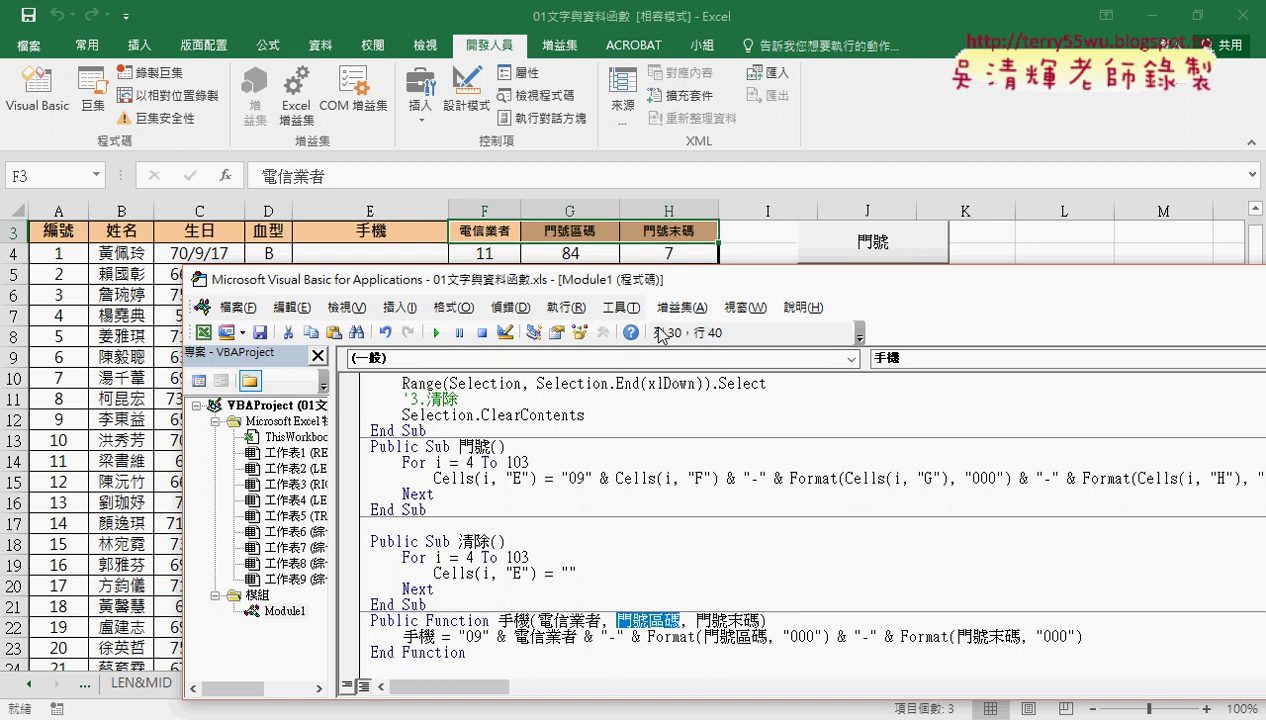
left_click_drag(703, 636, 767, 636)
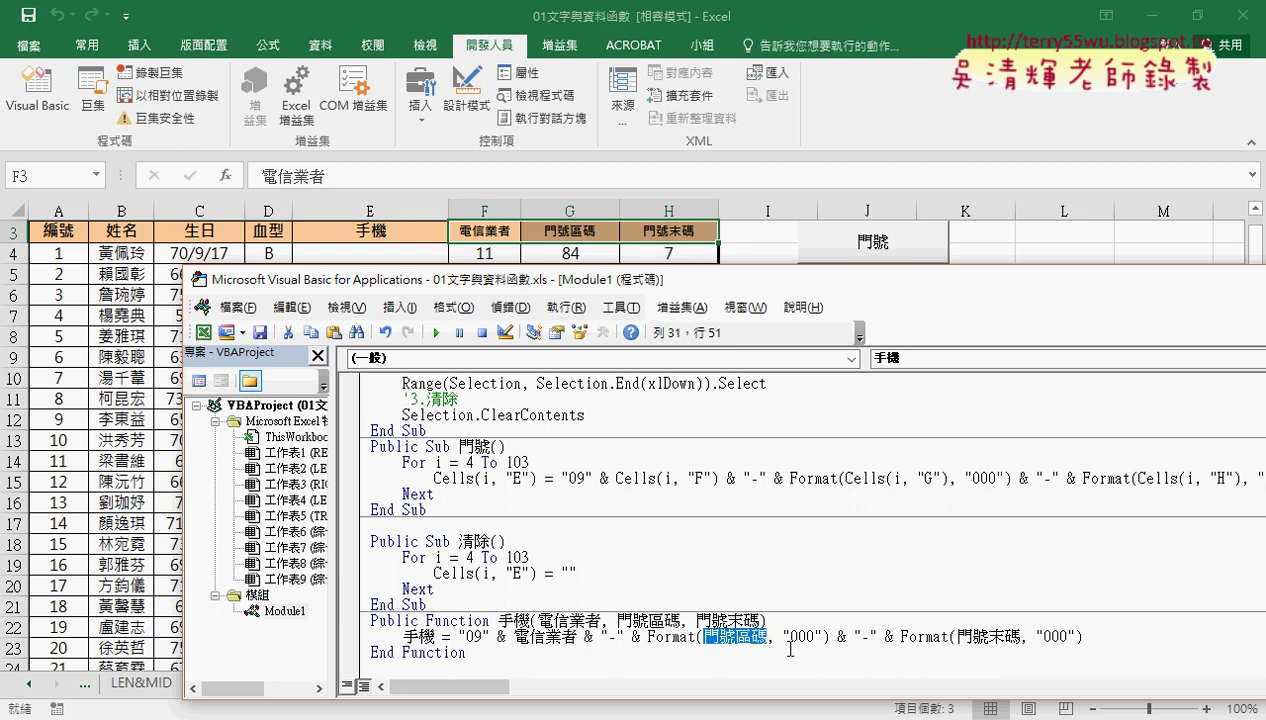
left_click_drag(783, 636, 818, 636)
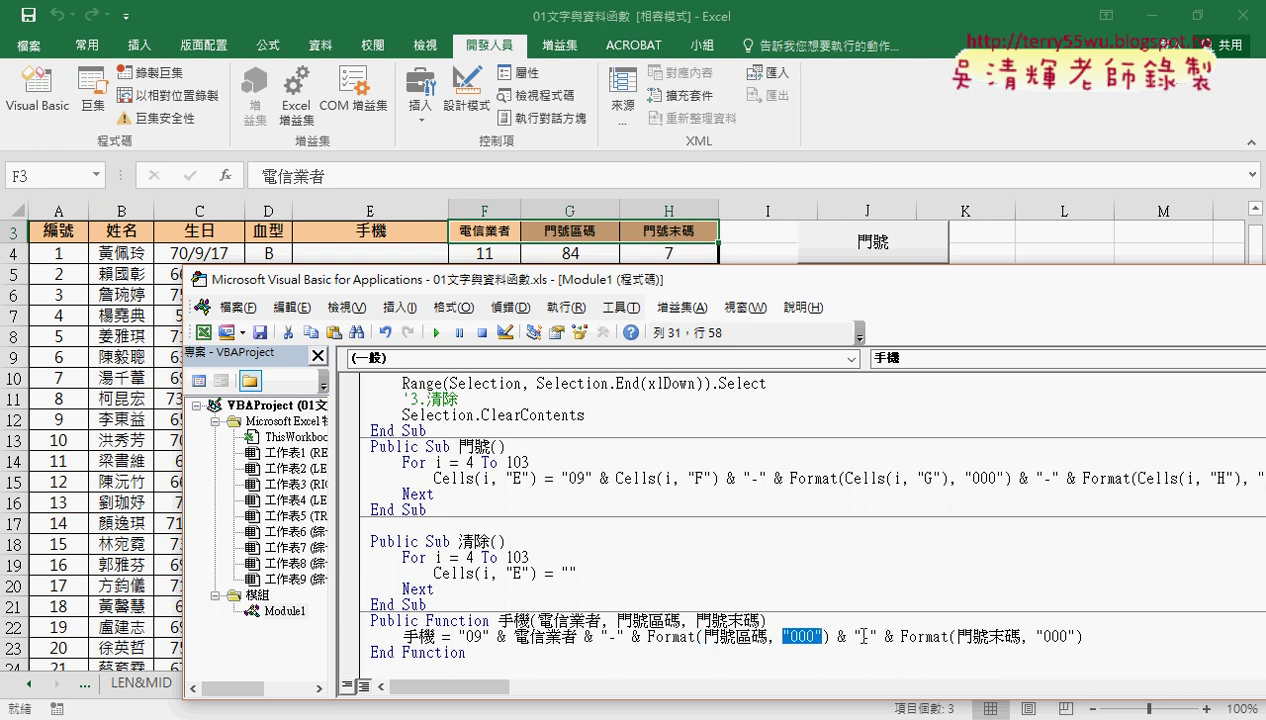
left_click_drag(829, 636, 1082, 636)
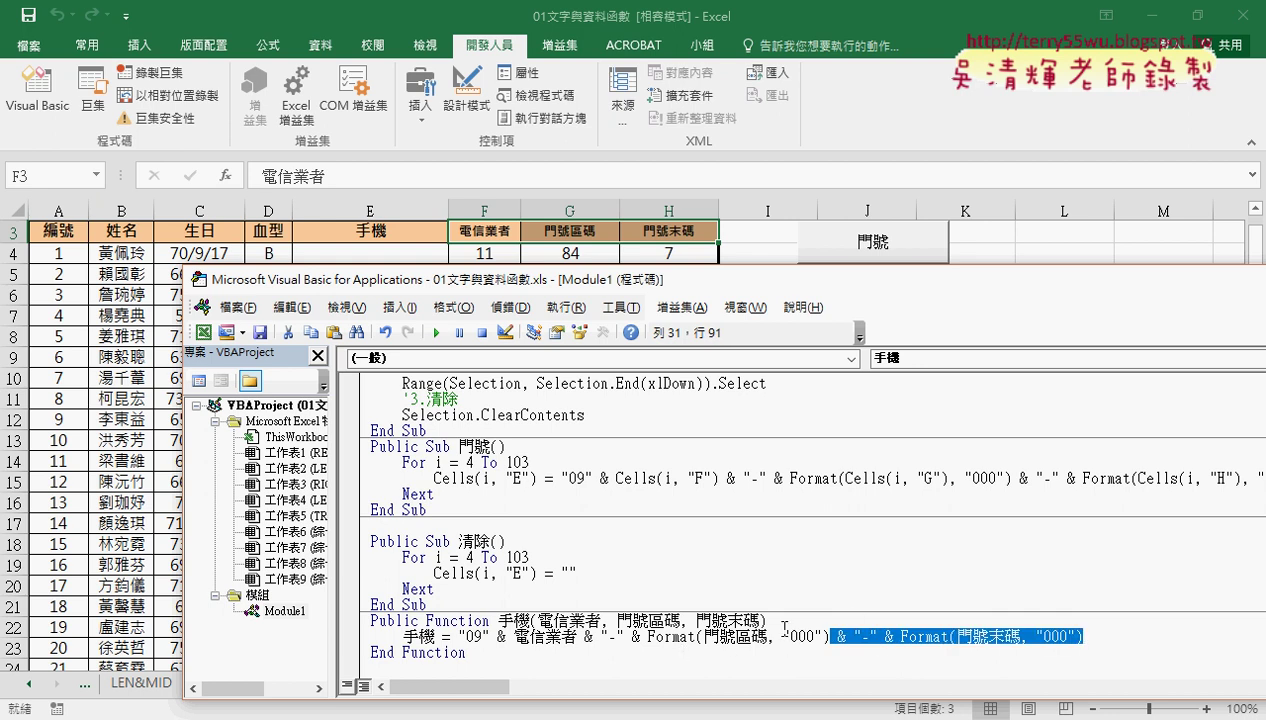
left_click_drag(1004, 636, 989, 637)
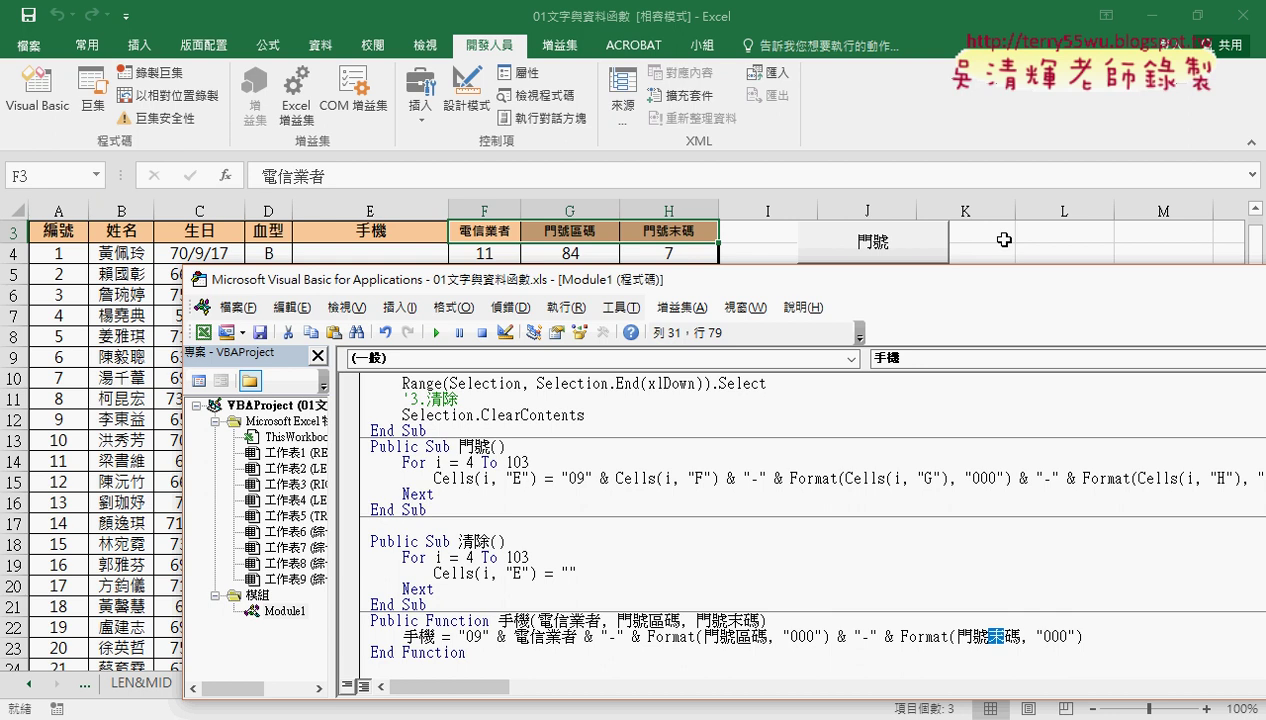
From E4, open Insert Function and filter to 使用者定義 to find 手機(電信業者,門號區碼,門號末碼)
left_click(383, 257)
left_click(226, 176)
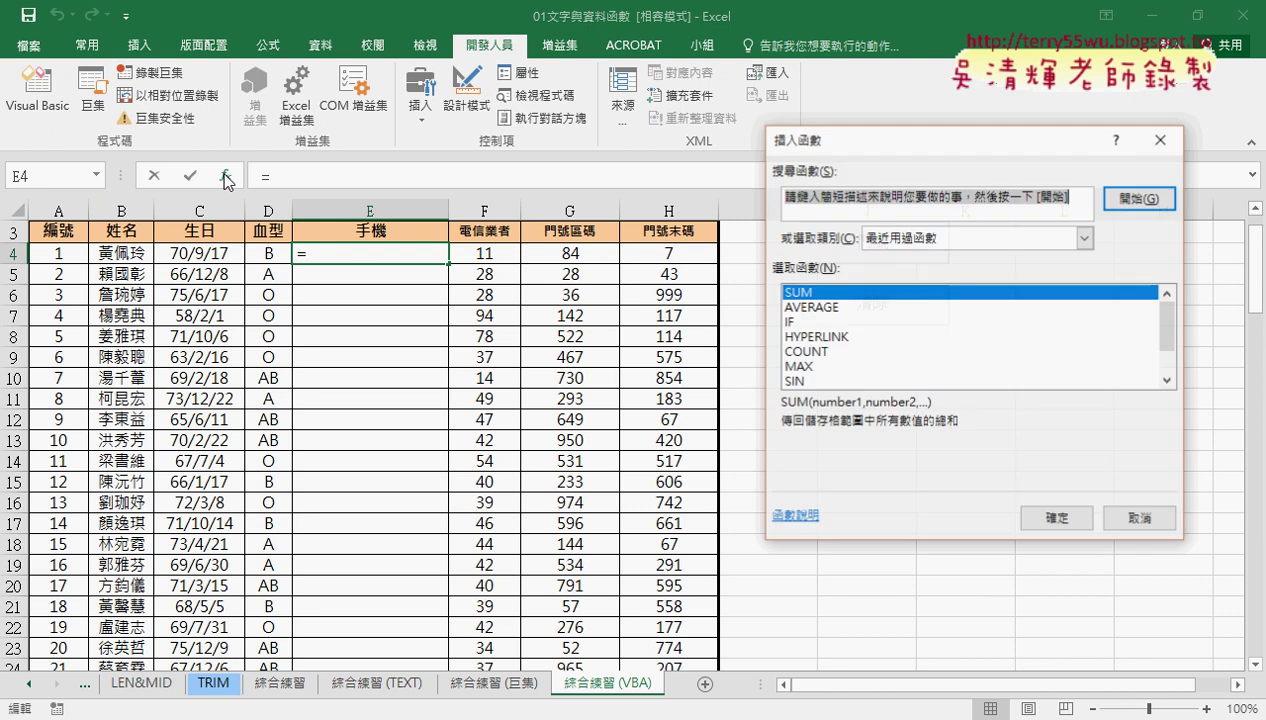
left_click(939, 237)
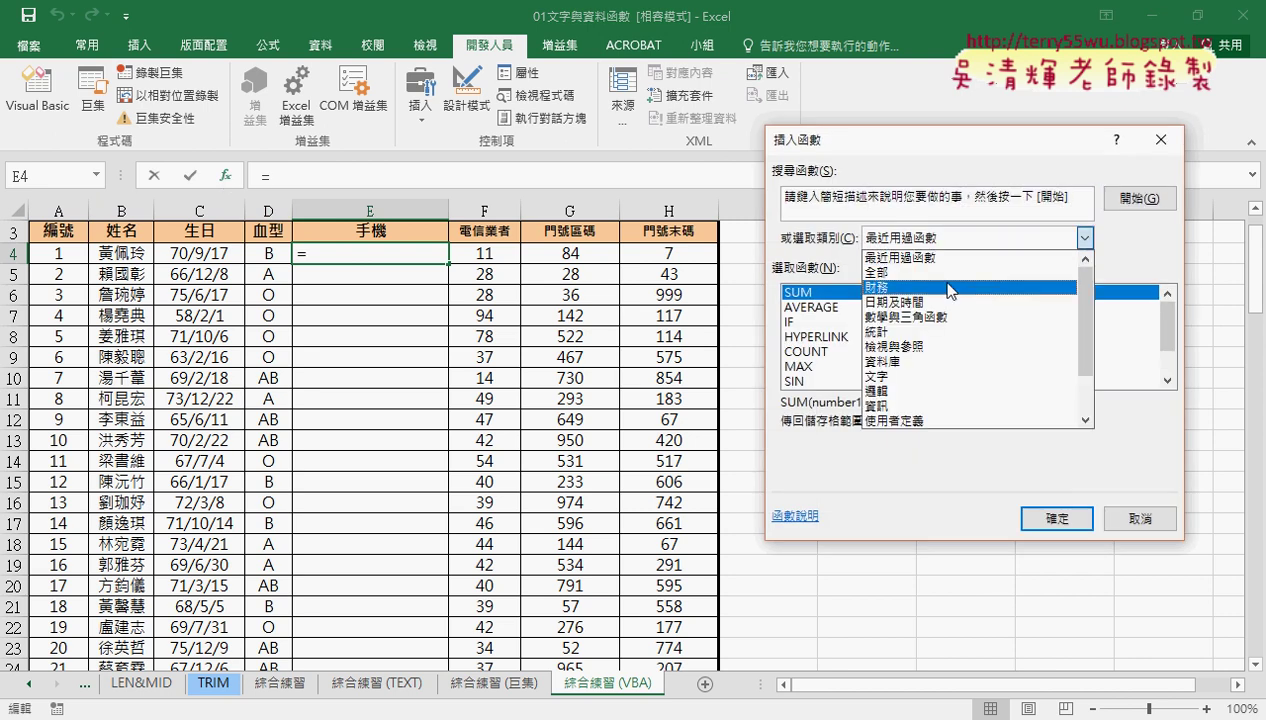
left_click(935, 422)
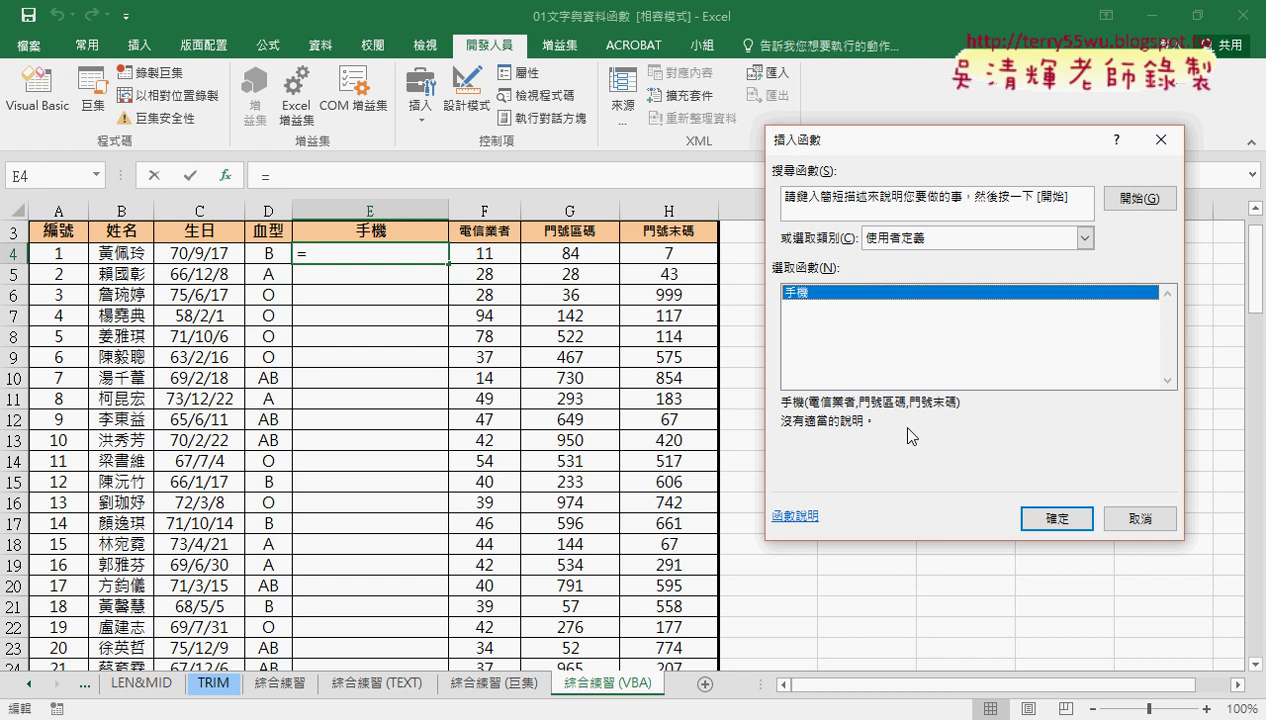
Insert the 手機 function in E4 with arguments F4, G4 and H4
left_click(1045, 516)
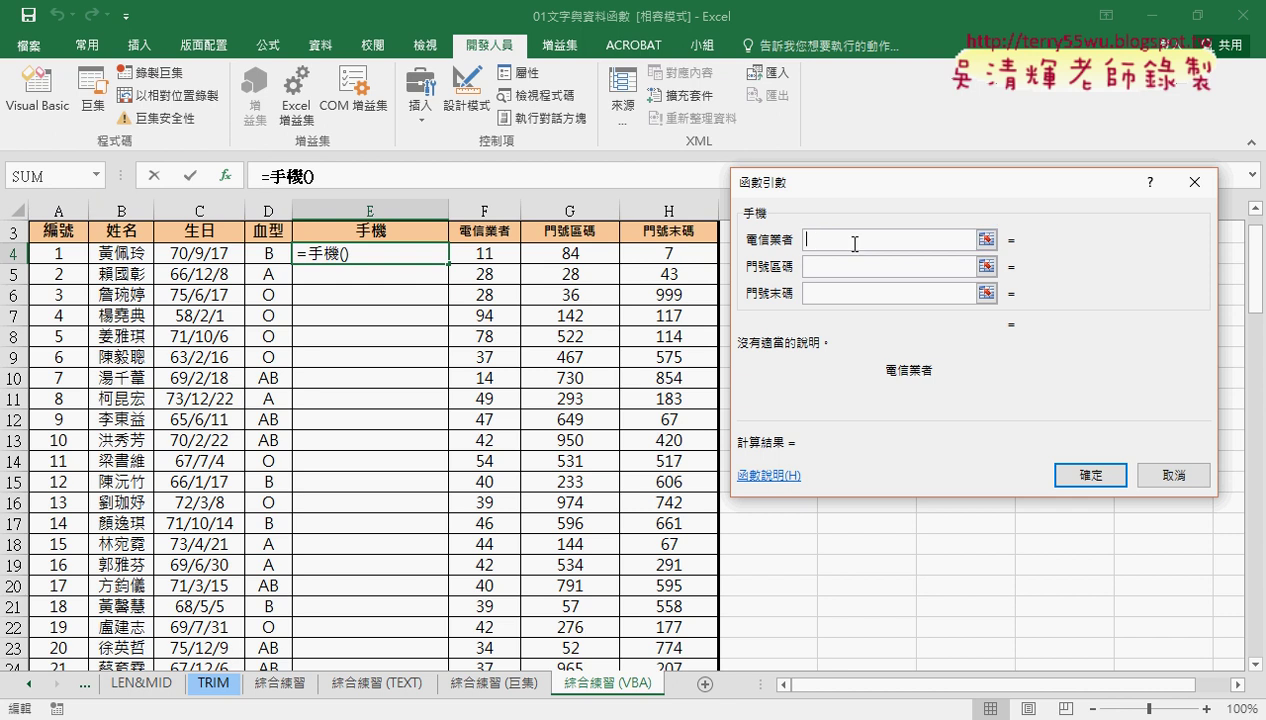
left_click(484, 253)
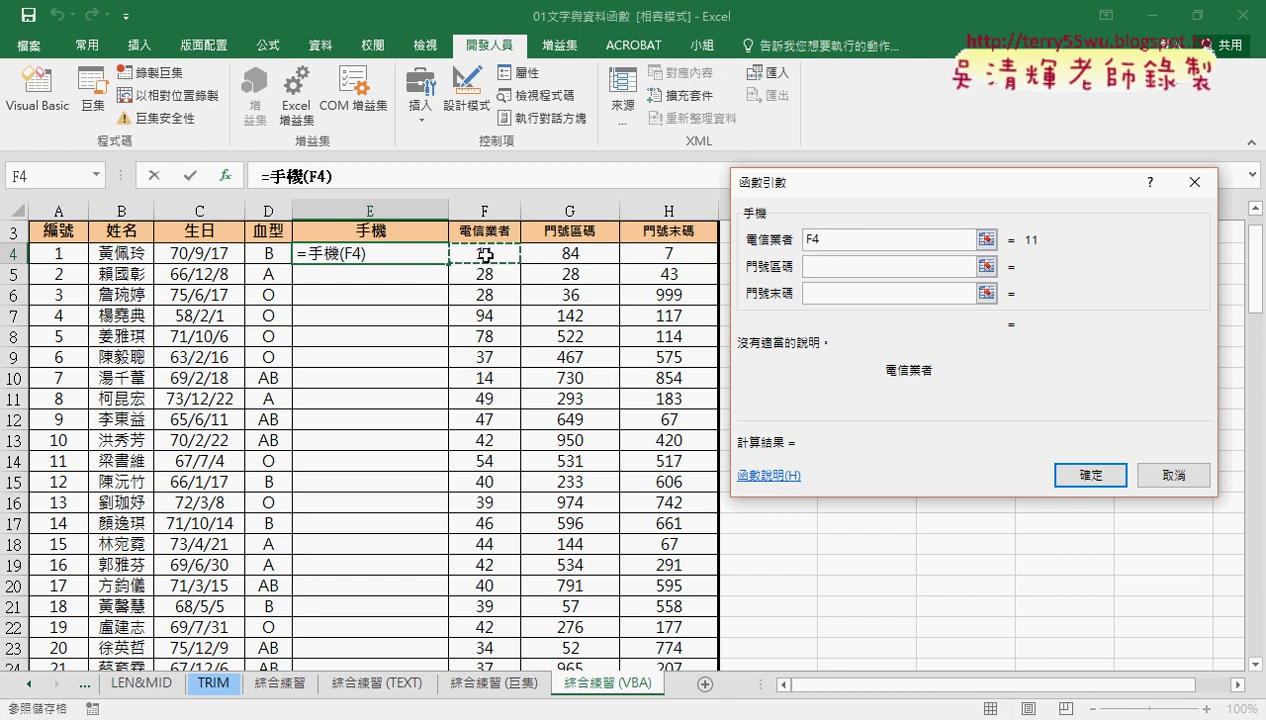
left_click(816, 265)
left_click(568, 253)
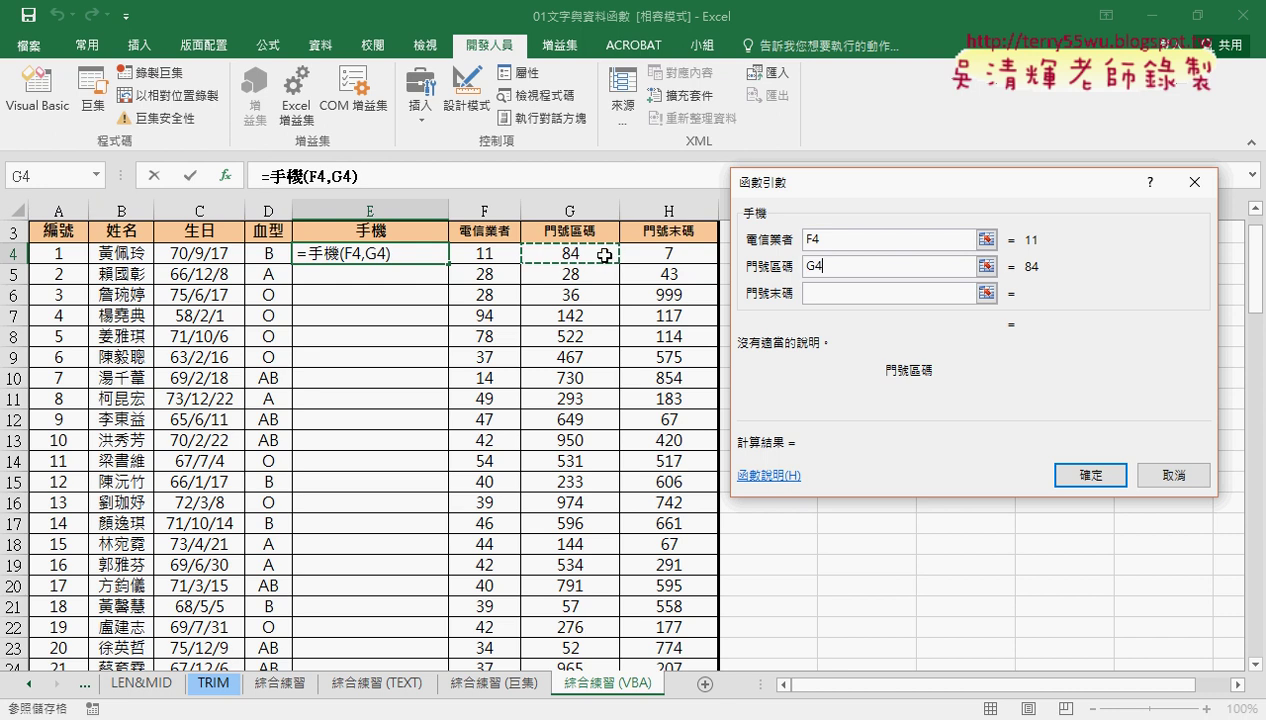
left_click(968, 292)
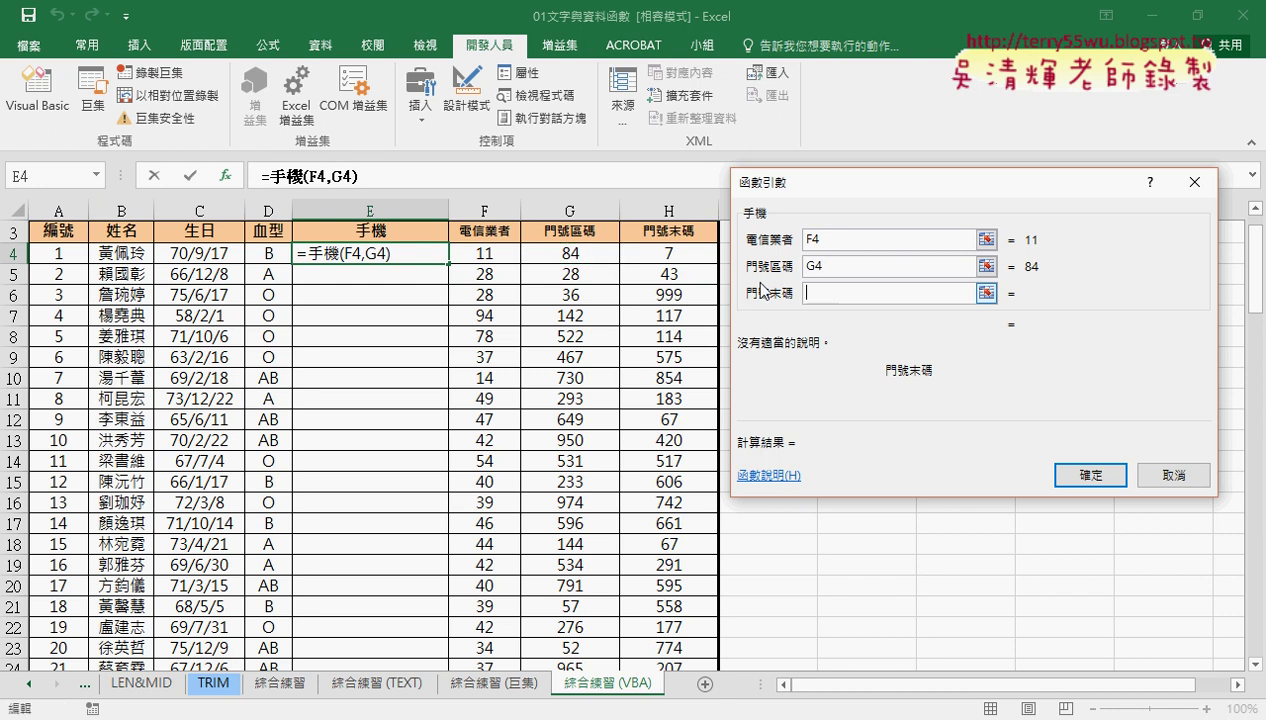
left_click(668, 255)
left_click(848, 293)
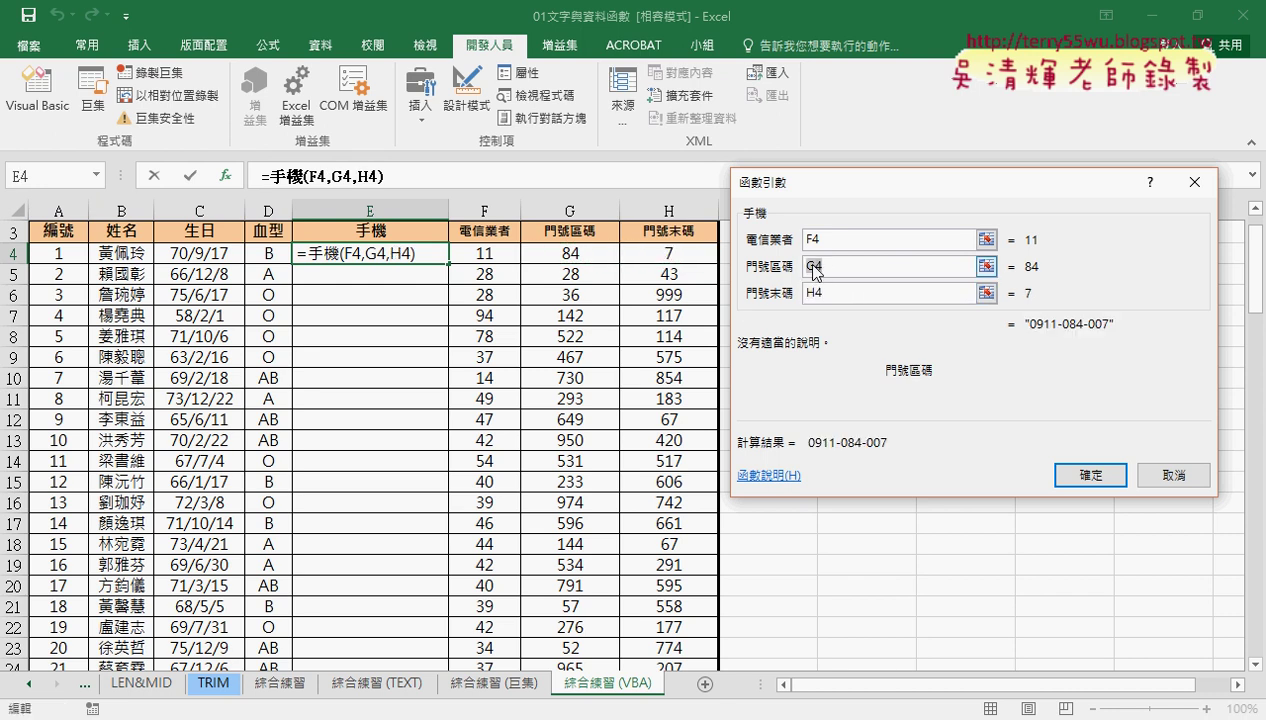
double_click(812, 239)
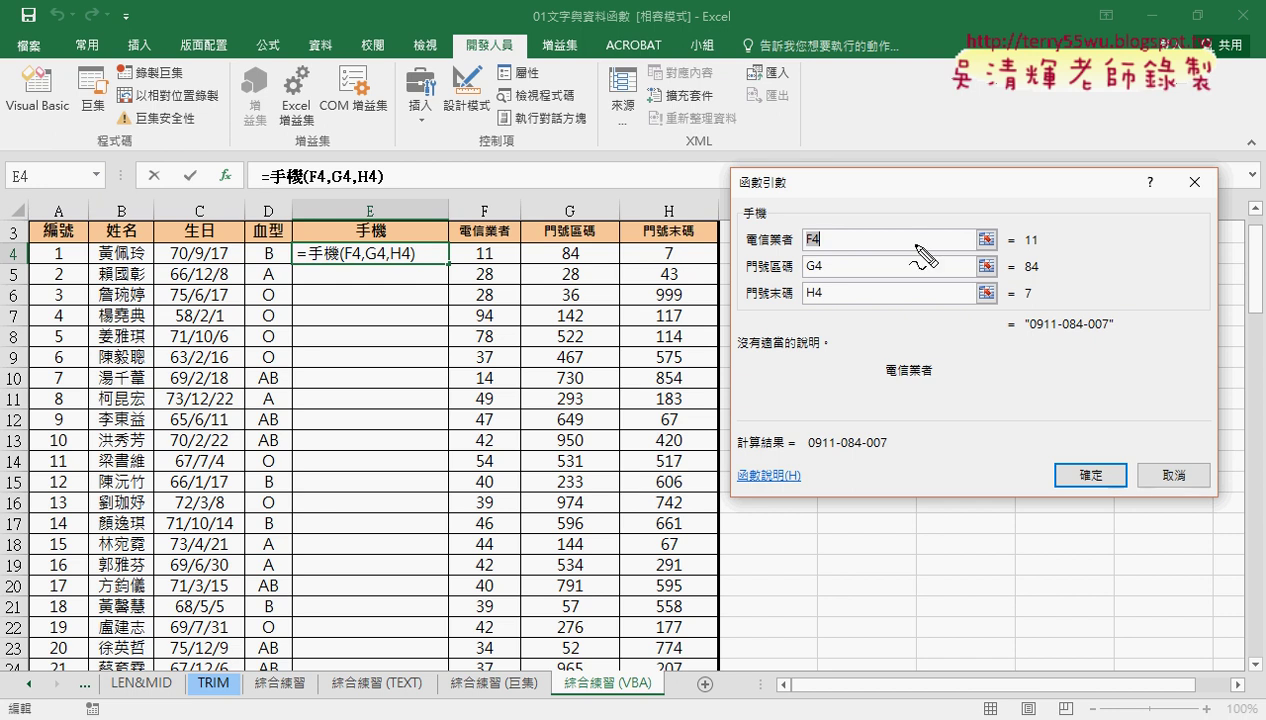
left_click_drag(1034, 338, 1034, 340)
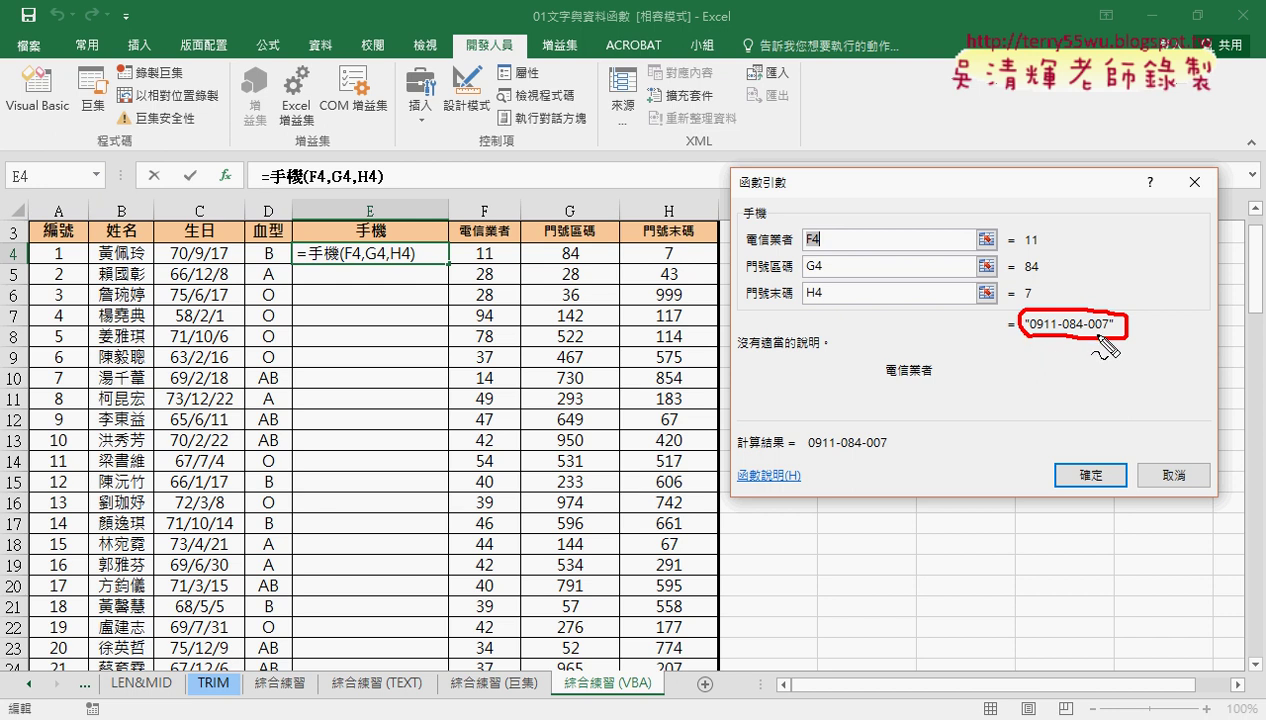
mouse_move(440, 266)
left_mouse_down()
mouse_move(298, 268)
mouse_move(440, 268)
left_mouse_up()
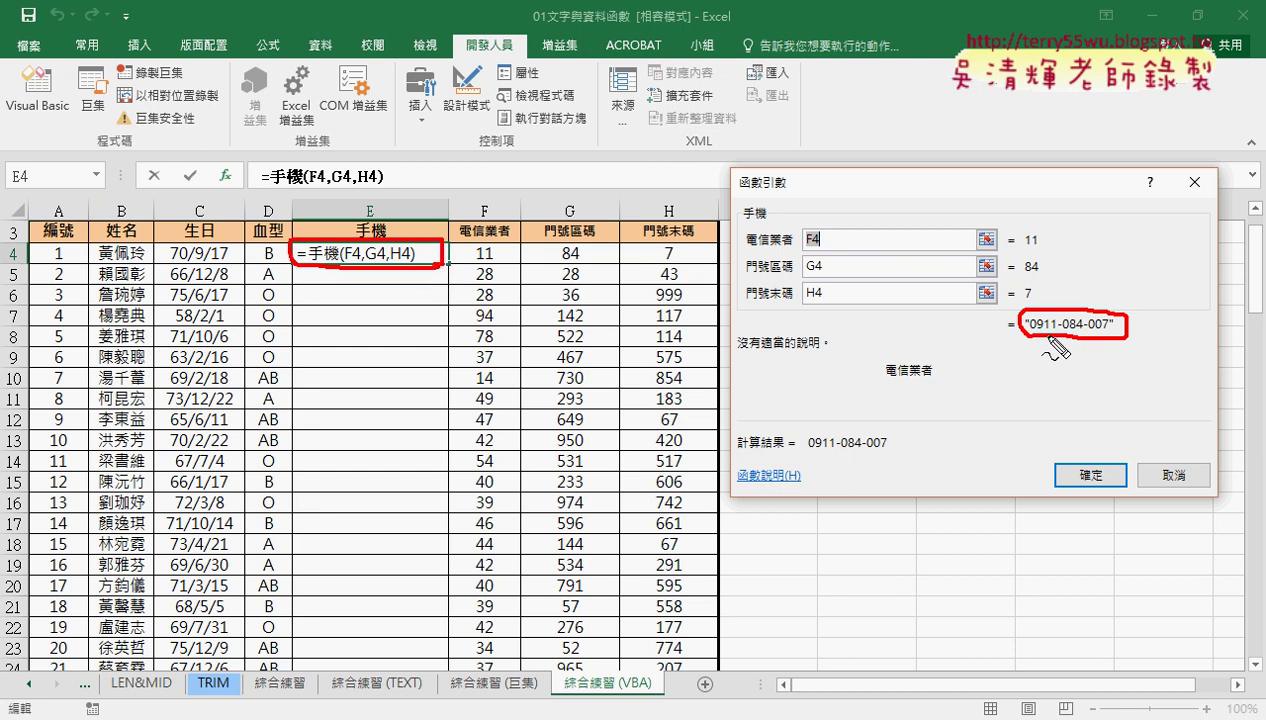
mouse_move(1048, 338)
left_mouse_down()
mouse_move(456, 254)
mouse_move(476, 270)
left_mouse_up()
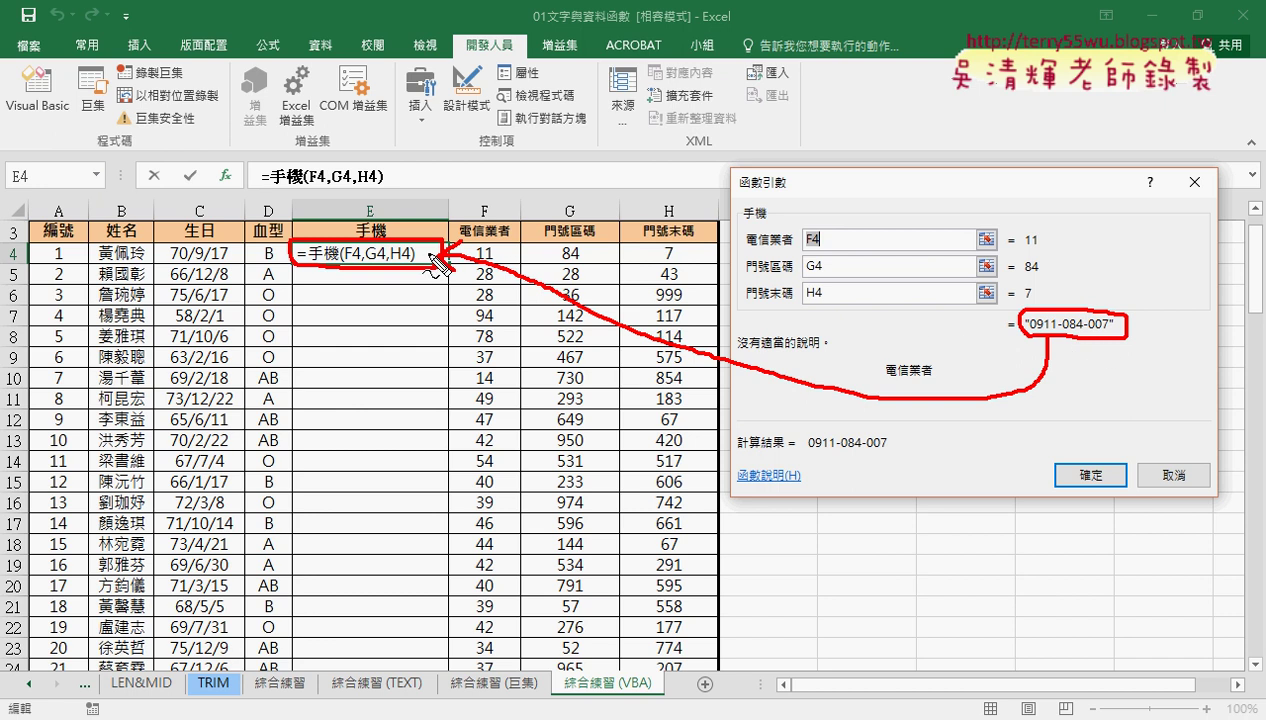
key("Escape")
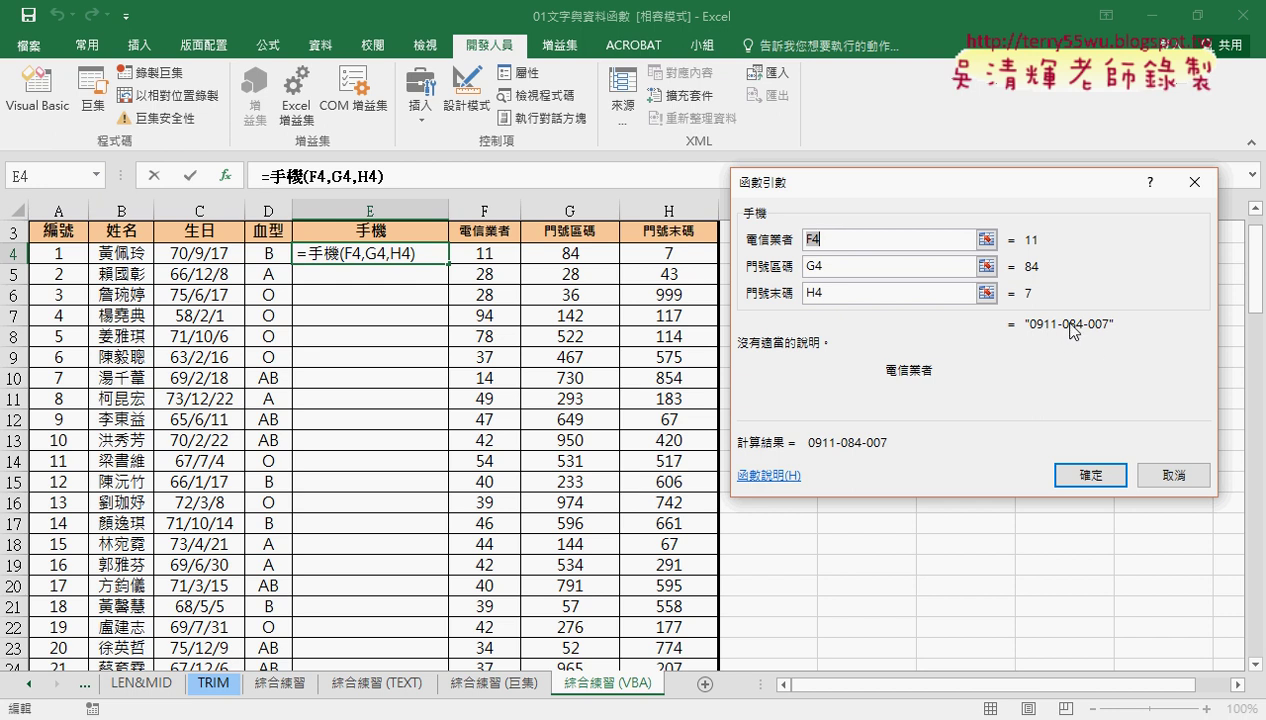
left_click(1066, 467)
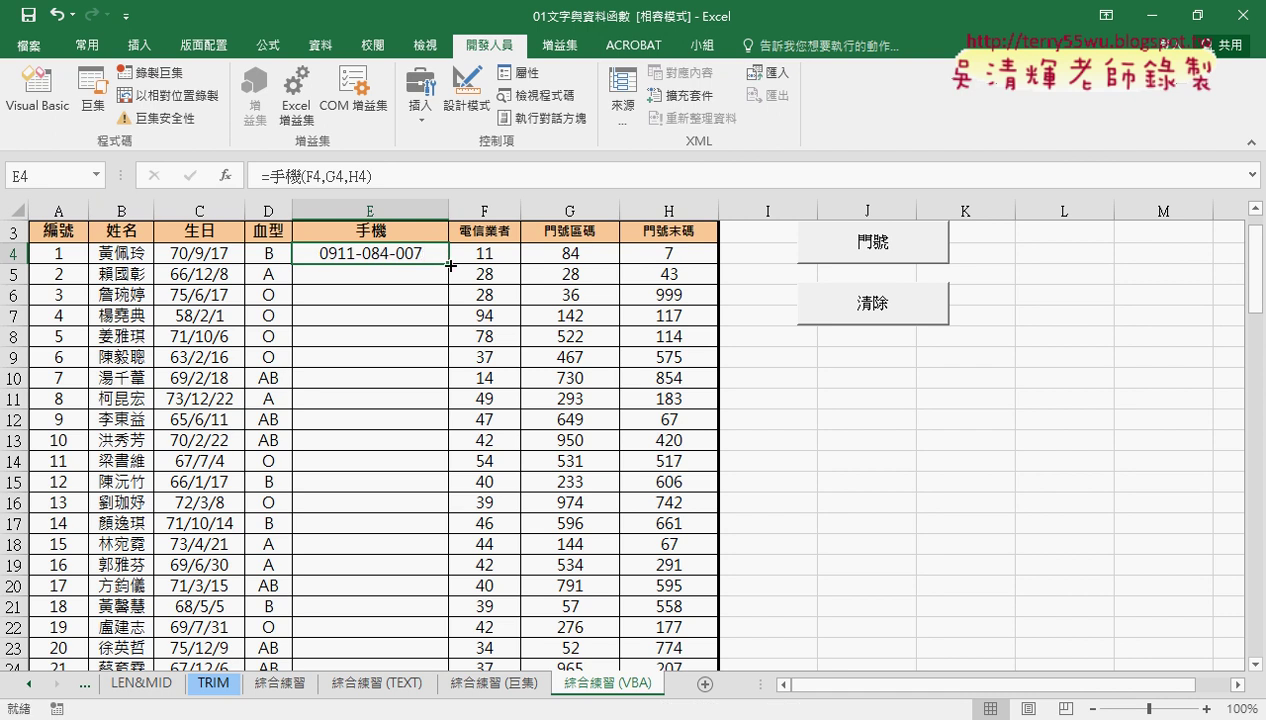
Fill the 手機 formula down column E, then review E4's F4, G4, H4 arguments
double_click(450, 264)
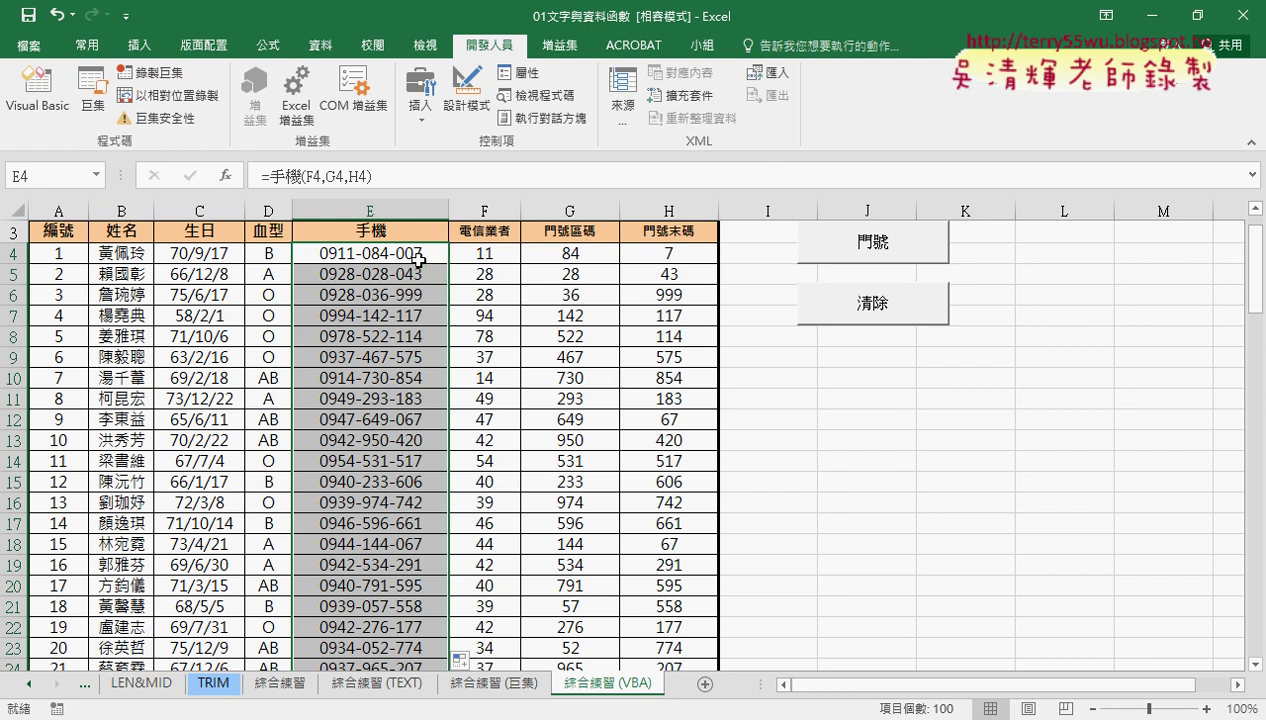
left_click(418, 258)
left_click(290, 178)
left_click(226, 176)
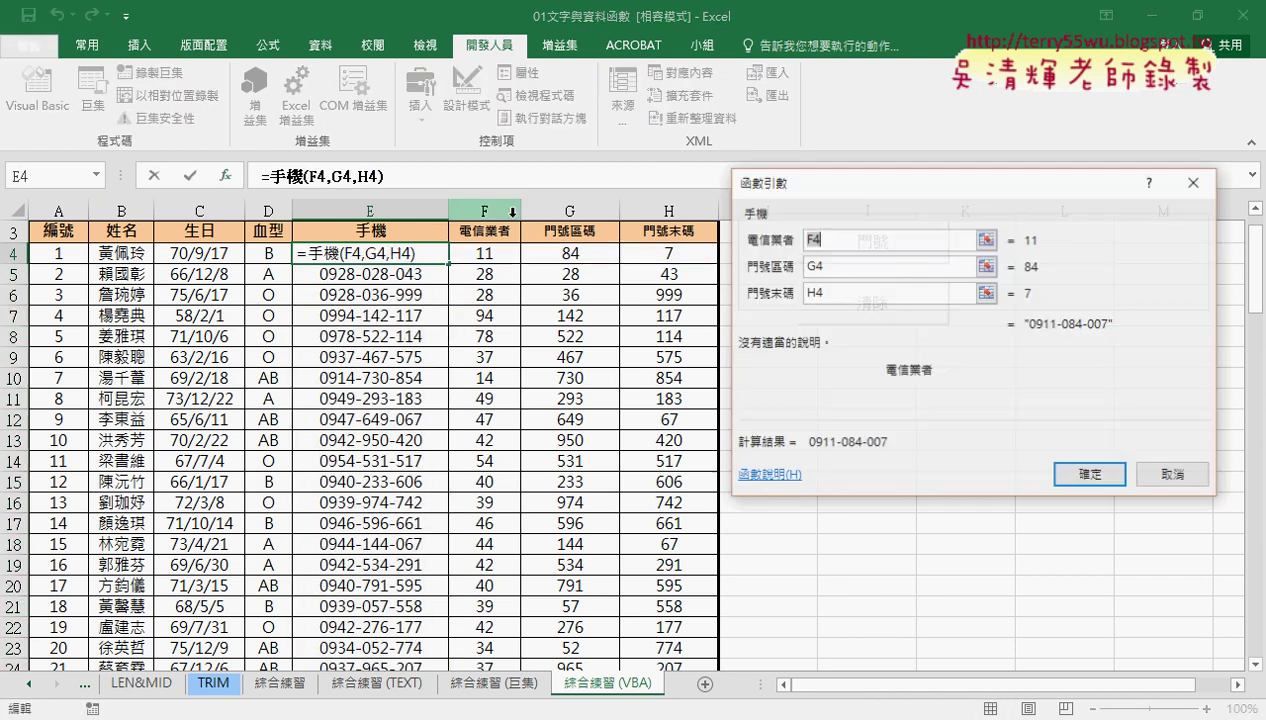
left_click(845, 266)
left_click(846, 291)
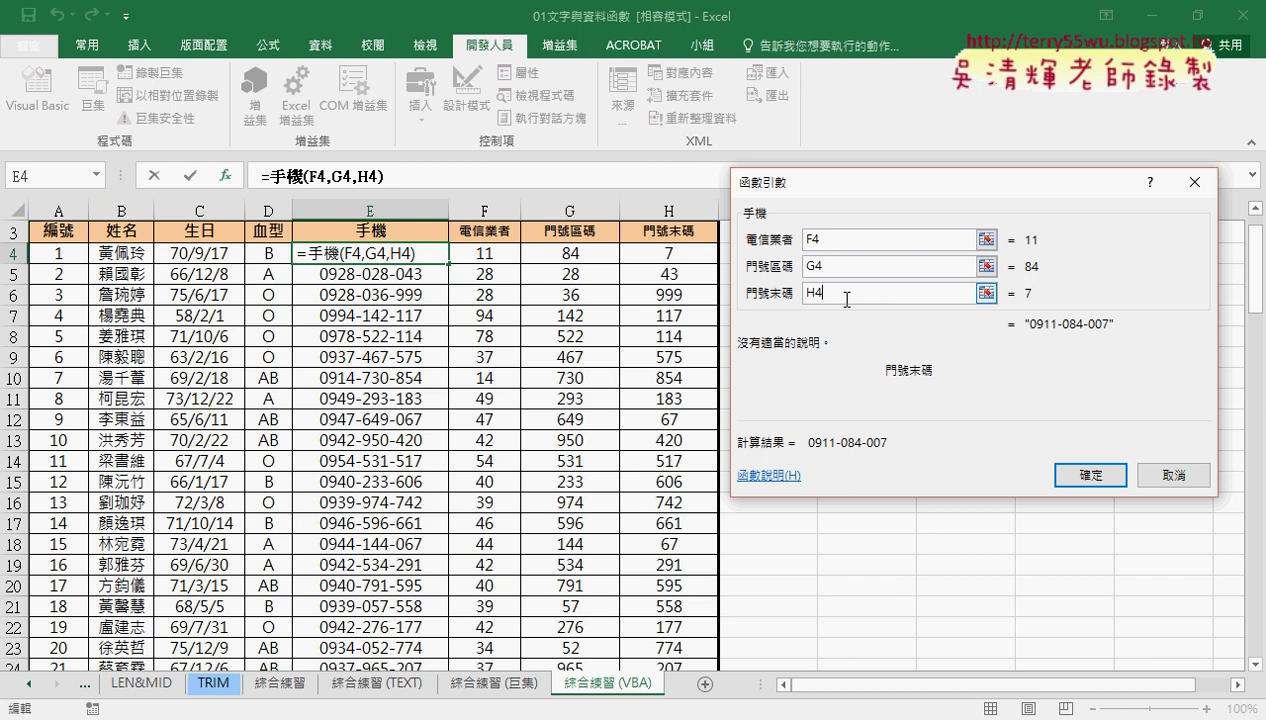
key("Tab")
key("Tab")
key("Tab")
key("Tab")
key("Tab")
Close Function Arguments and select the Public Function 手機 code block in Google Docs
left_click(1090, 475)
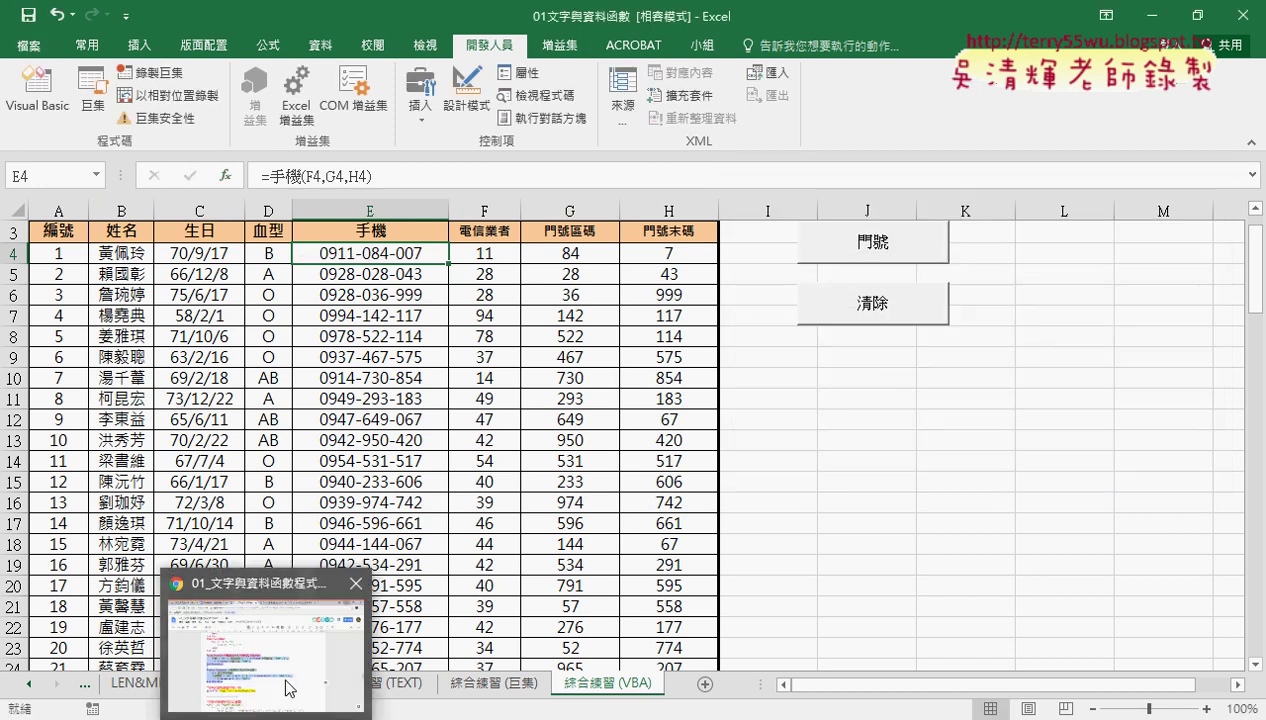
left_click(265, 650)
left_click(474, 418)
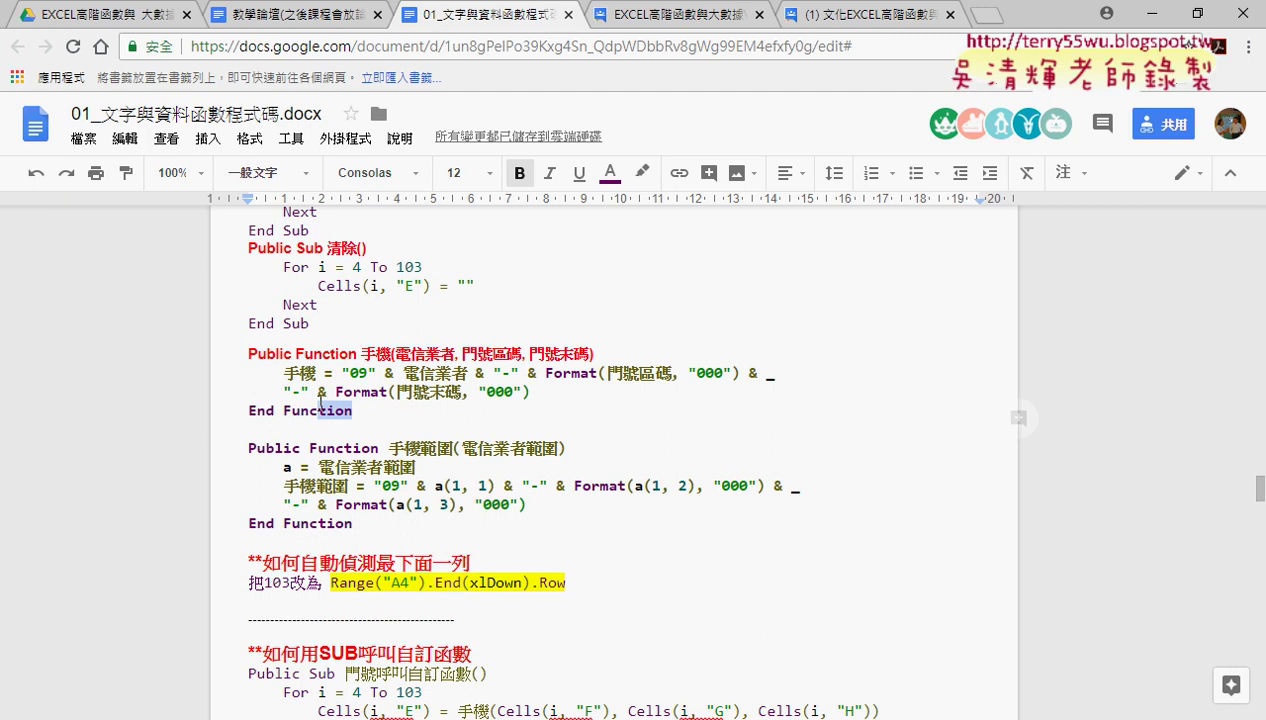
left_click_drag(352, 410, 240, 354)
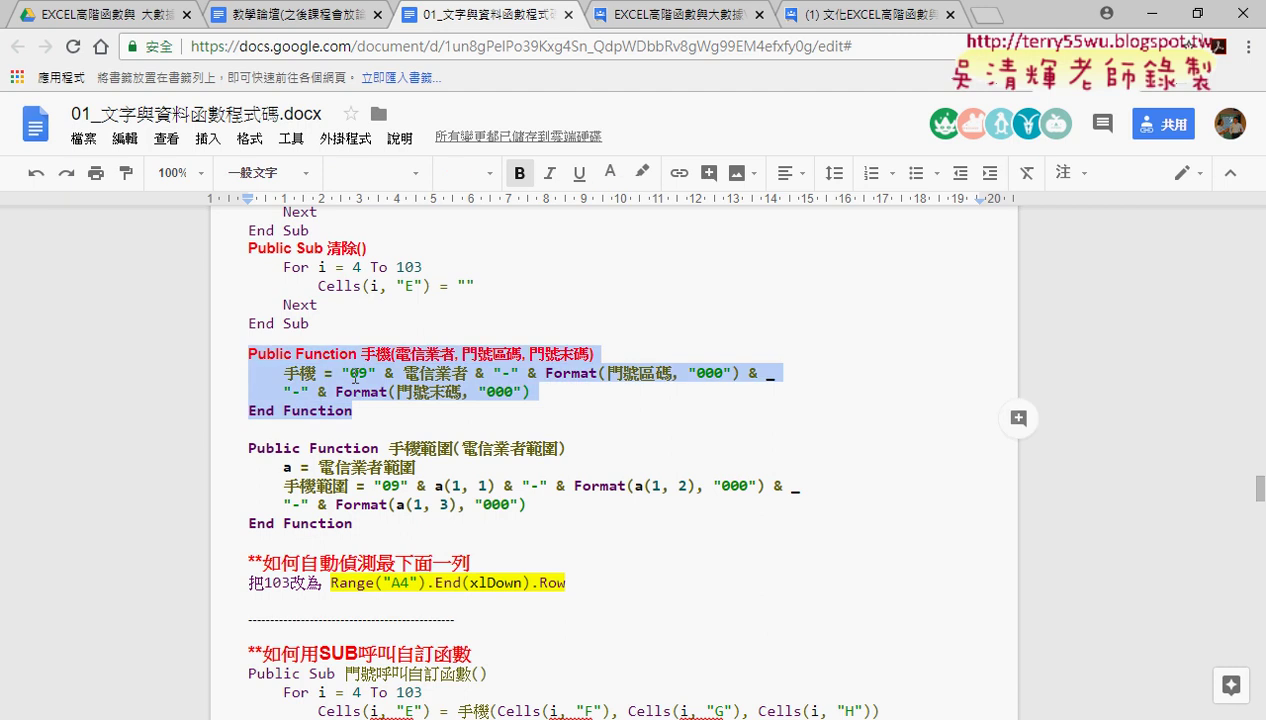